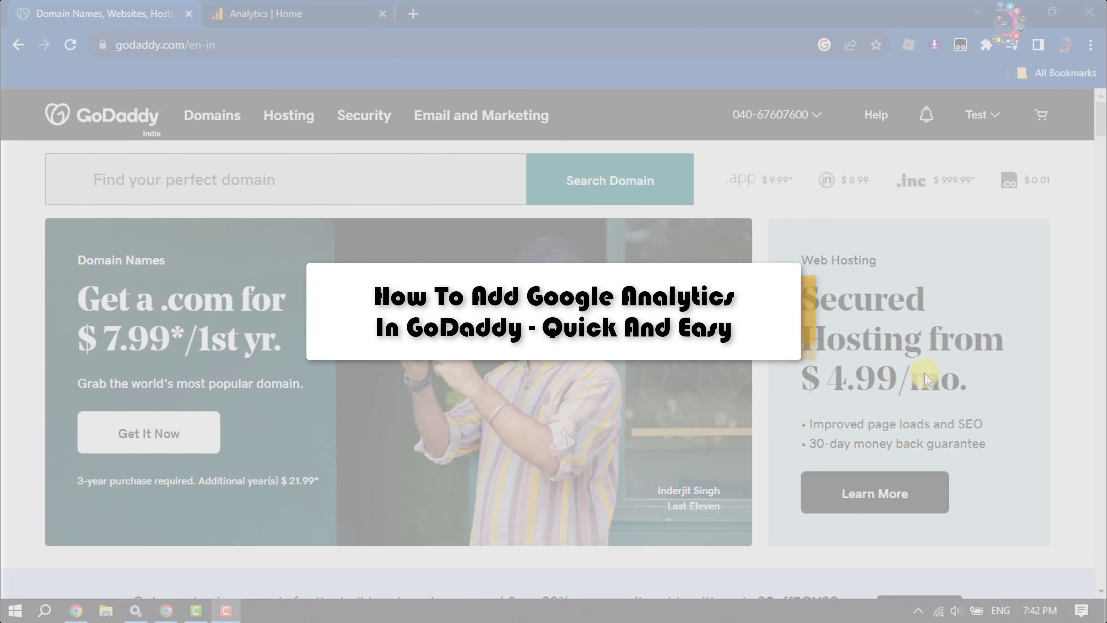
- Open the Online Shop site for editing via My Products, Websites + Marketing, Manage and Edit Website
{"action": "left_click", "coordinate": [226, 610]}
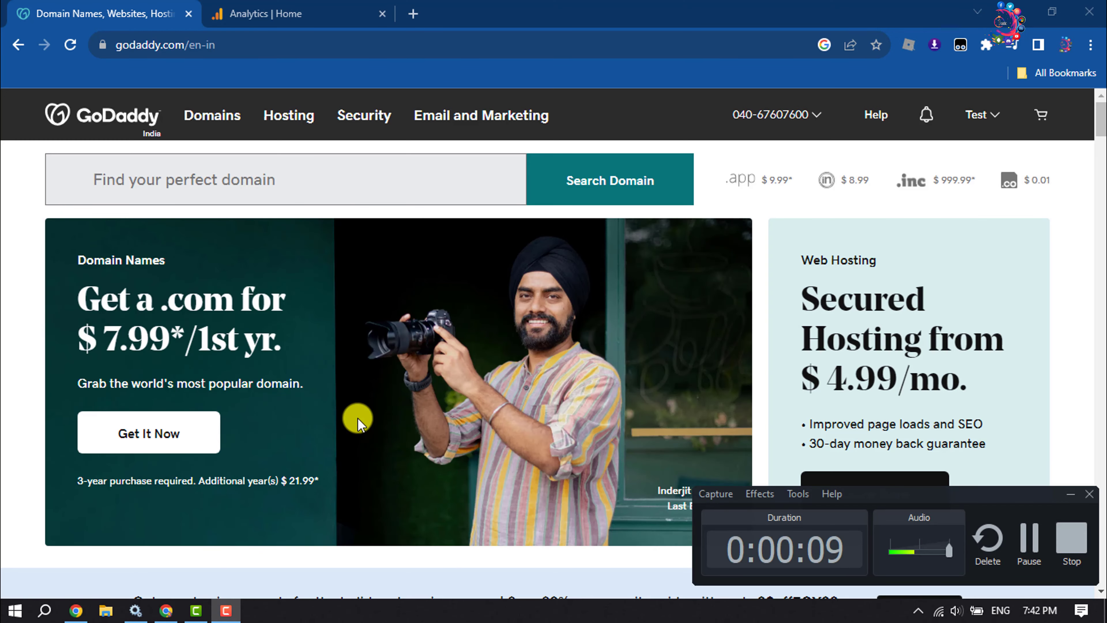
{"action": "left_click", "coordinate": [1069, 495]}
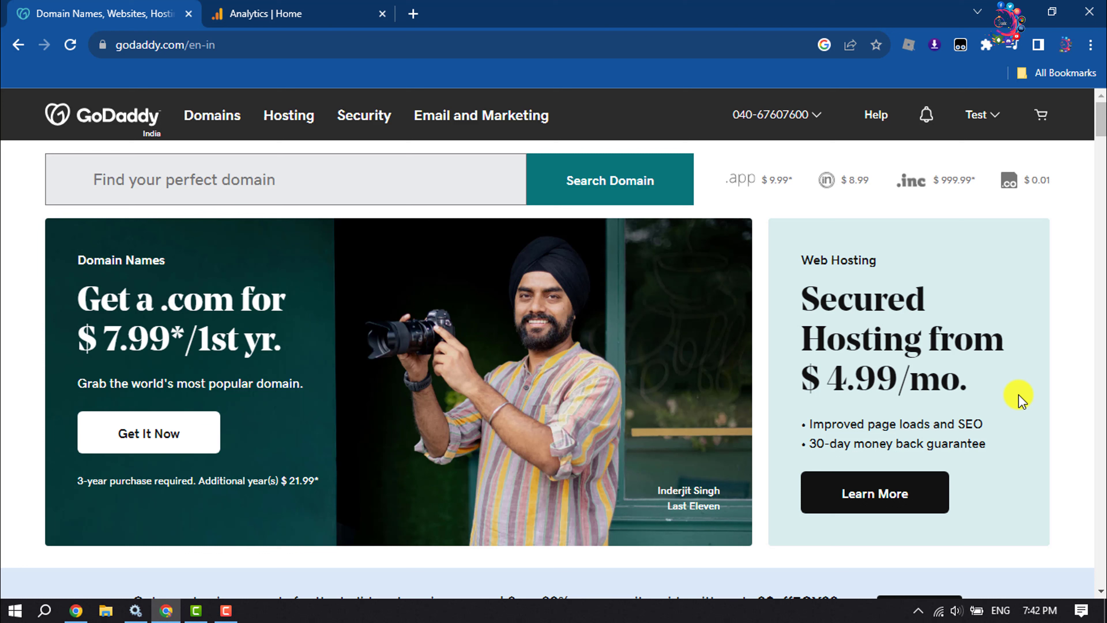
{"action": "left_click", "coordinate": [982, 115]}
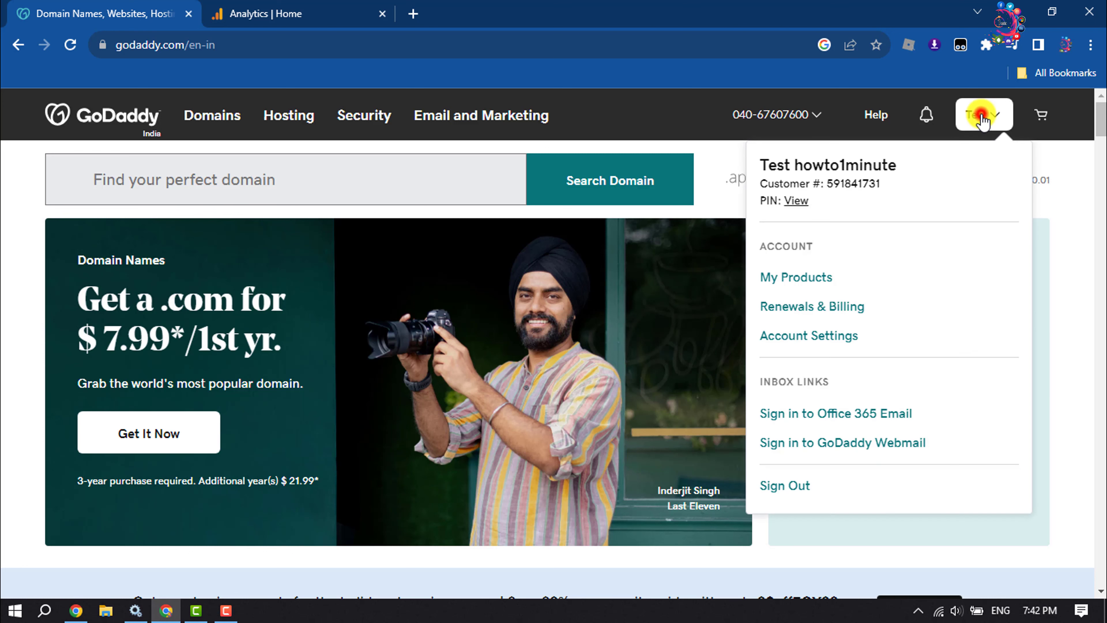
{"action": "left_click", "coordinate": [790, 284]}
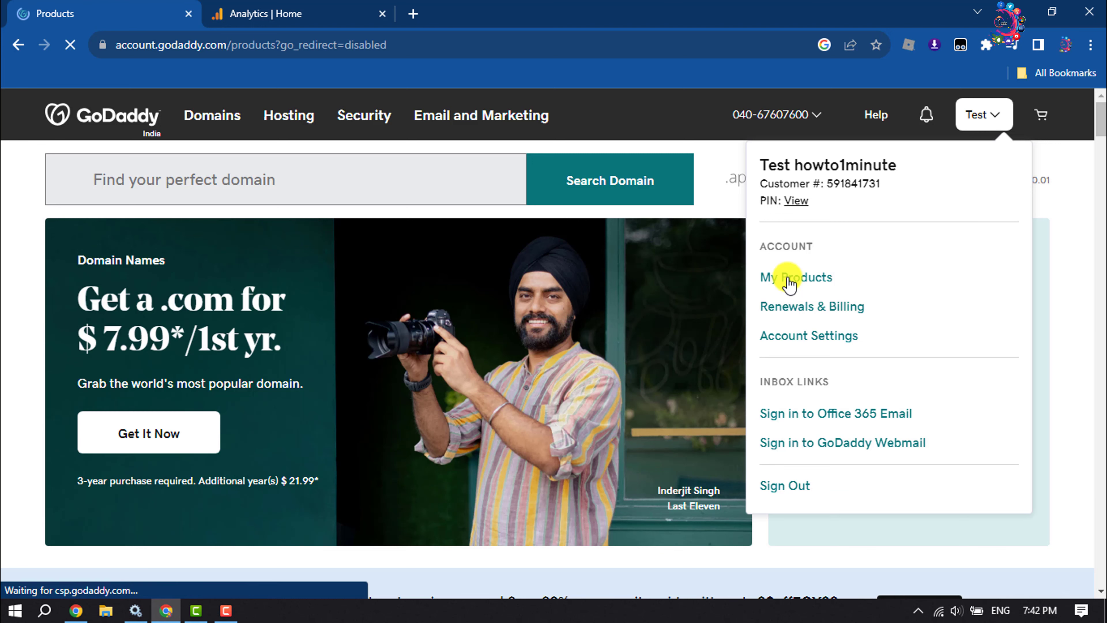
{"action": "scroll", "coordinate": [790, 282], "scroll_direction": "down", "scroll_amount": 10}
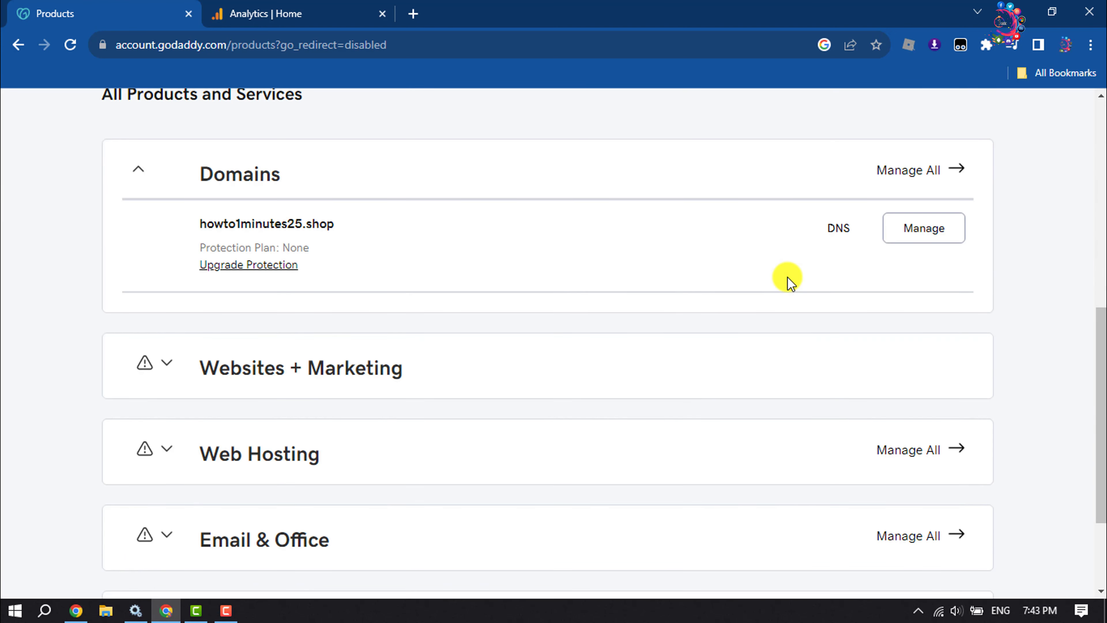
{"action": "scroll", "coordinate": [790, 283], "scroll_direction": "down", "scroll_amount": 3}
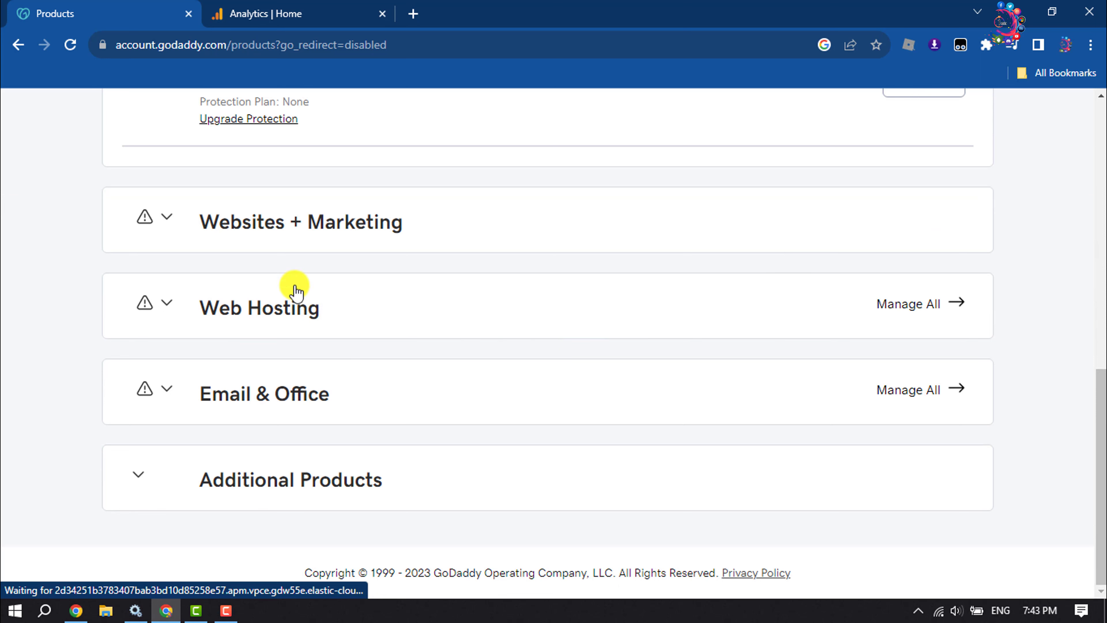
{"action": "left_click", "coordinate": [294, 235]}
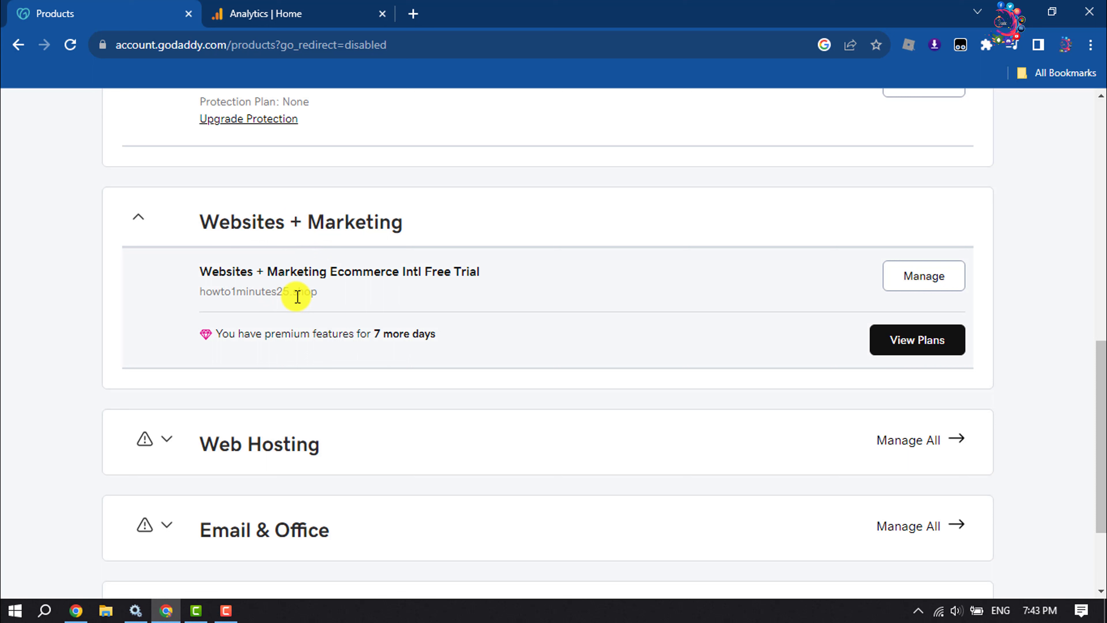
{"action": "left_click", "coordinate": [939, 279]}
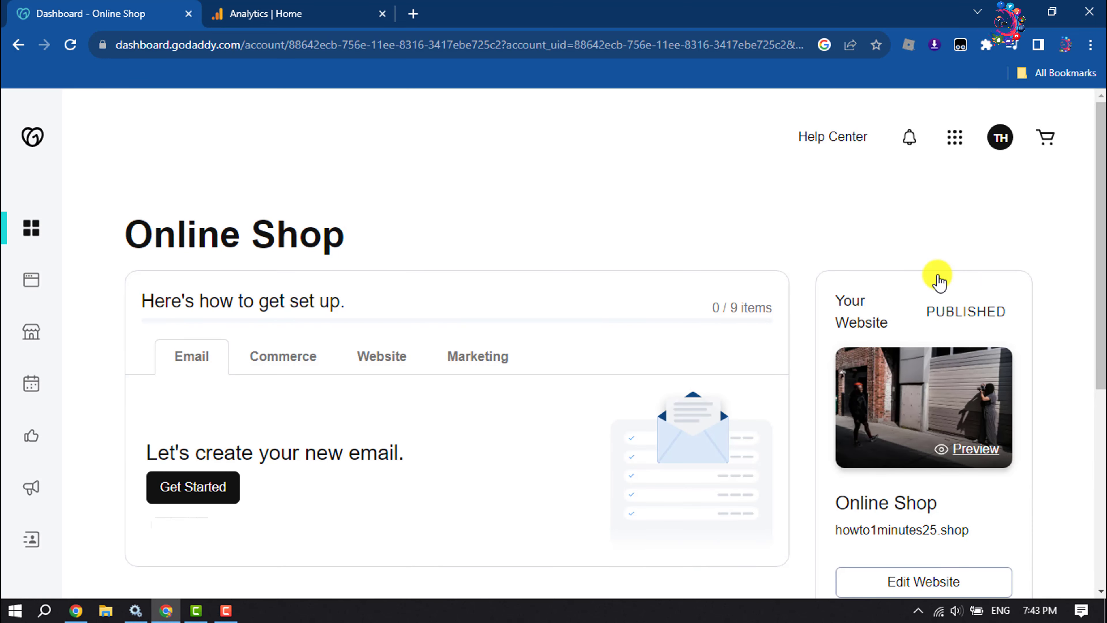
{"action": "scroll", "coordinate": [939, 279], "scroll_direction": "down", "scroll_amount": 4}
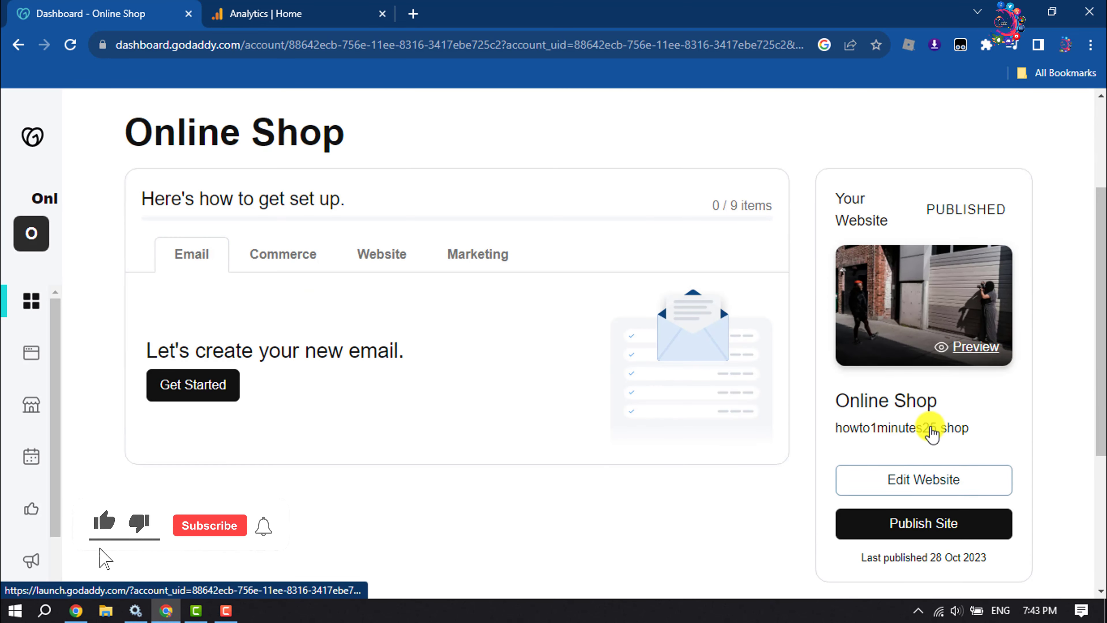
{"action": "left_click", "coordinate": [935, 482]}
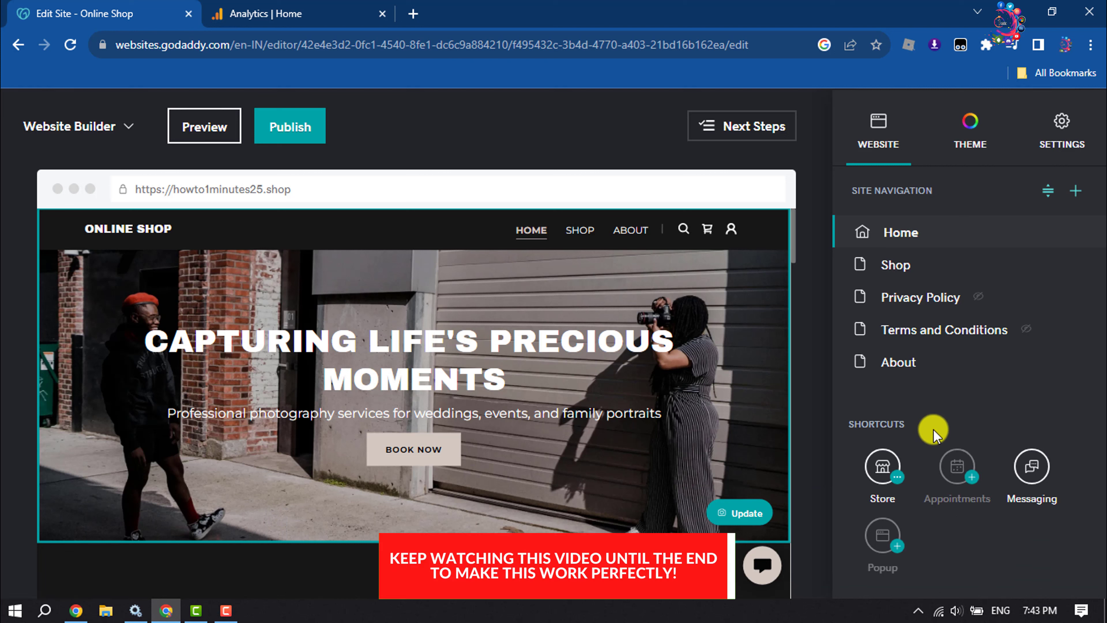
- Open Settings > Google Analytics, focus the empty Measurement ID field, then go to the Analytics tab
{"action": "left_click", "coordinate": [966, 153]}
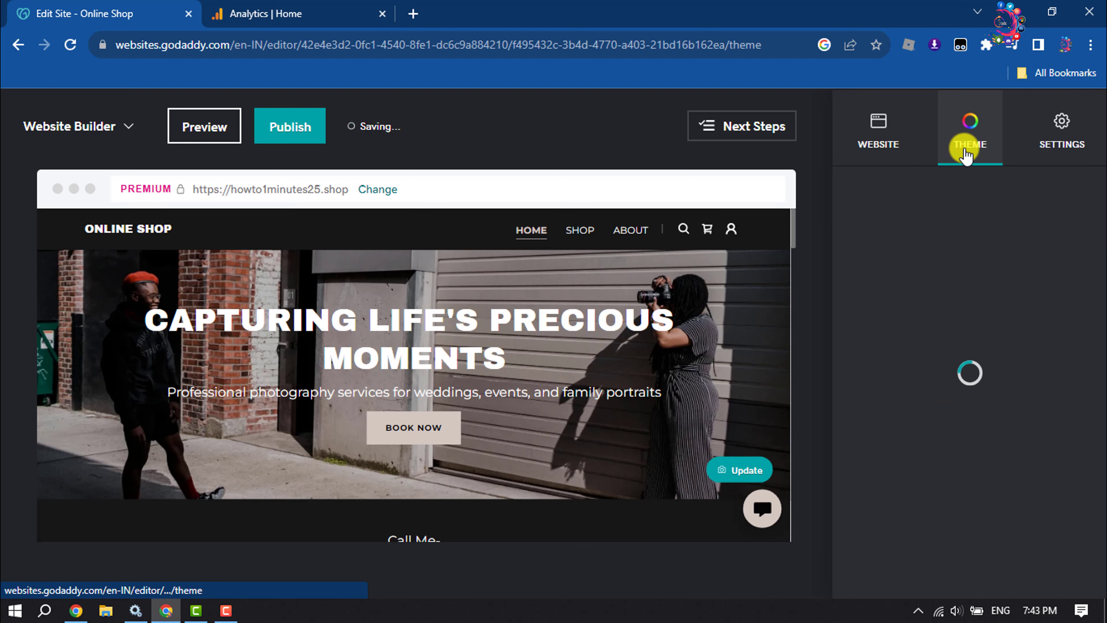
{"action": "left_click", "coordinate": [1063, 144]}
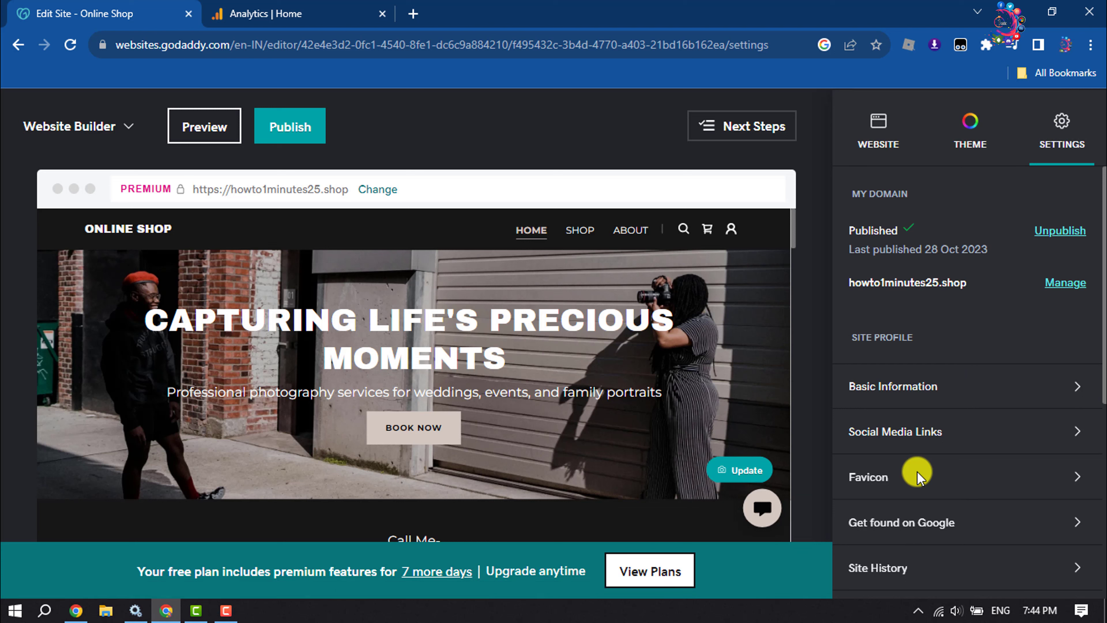
{"action": "scroll", "coordinate": [917, 472], "scroll_direction": "down", "scroll_amount": 6}
{"action": "scroll", "coordinate": [920, 458], "scroll_direction": "down", "scroll_amount": 1}
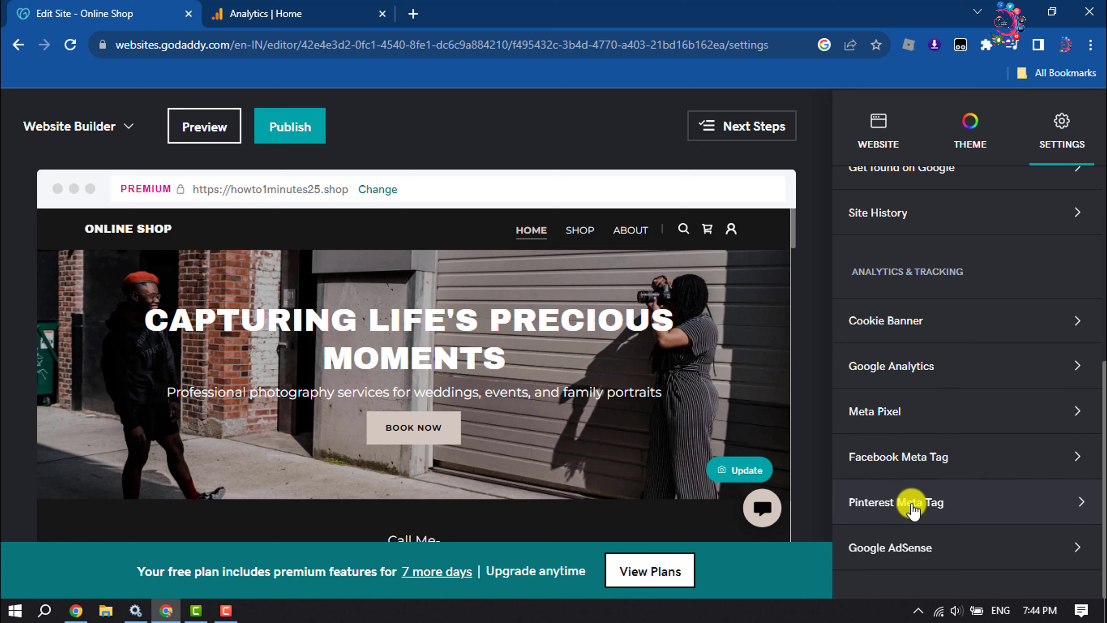
{"action": "left_click", "coordinate": [916, 375]}
{"action": "scroll", "coordinate": [916, 374], "scroll_direction": "down", "scroll_amount": 1}
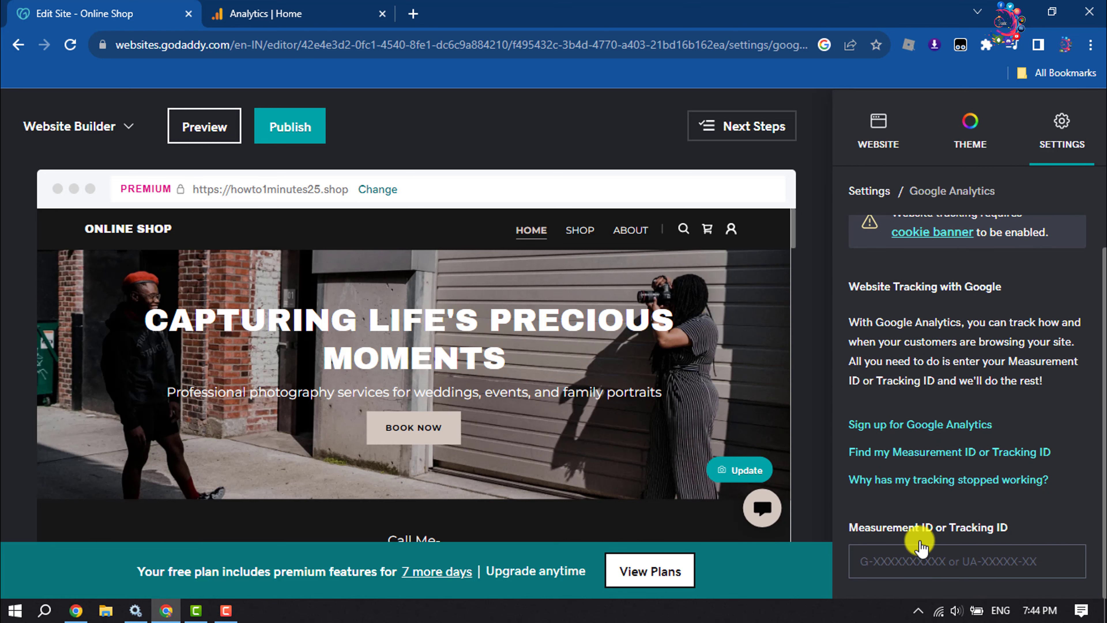
{"action": "left_click", "coordinate": [922, 566]}
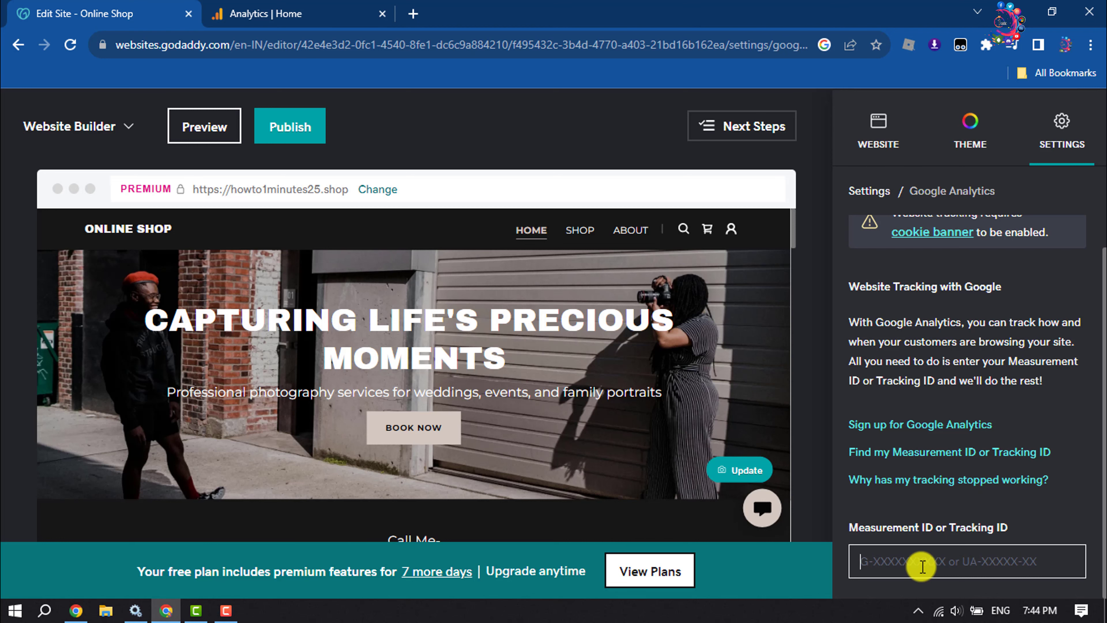
{"action": "key", "text": "ctrl+Tab"}
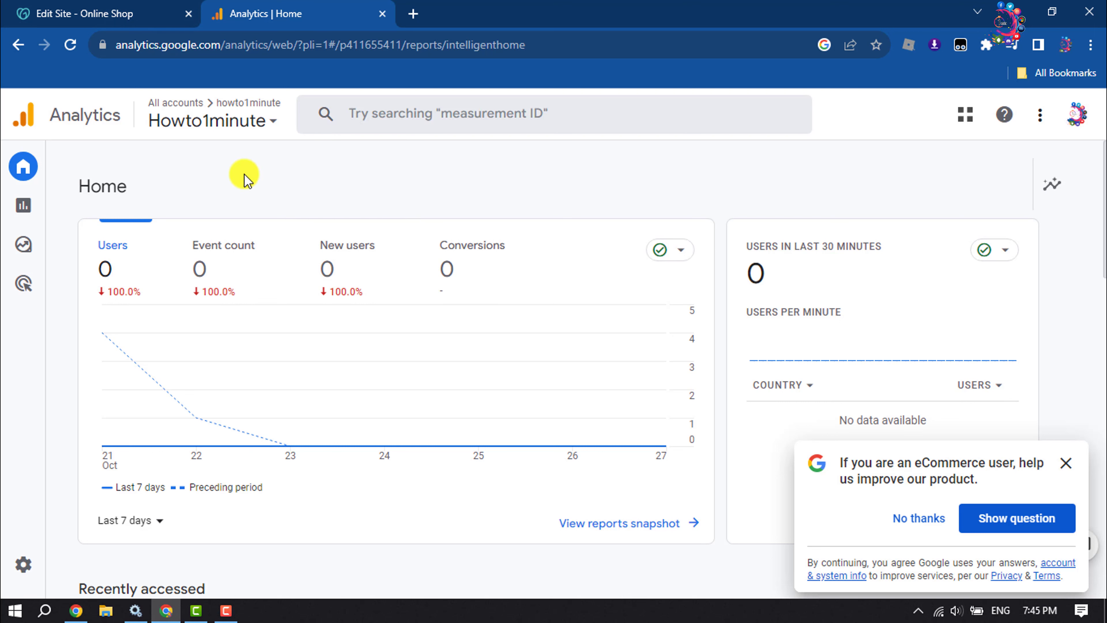
- From Analytics Admin, start a new property named 'test'
{"action": "left_click", "coordinate": [211, 120]}
{"action": "left_click", "coordinate": [839, 275]}
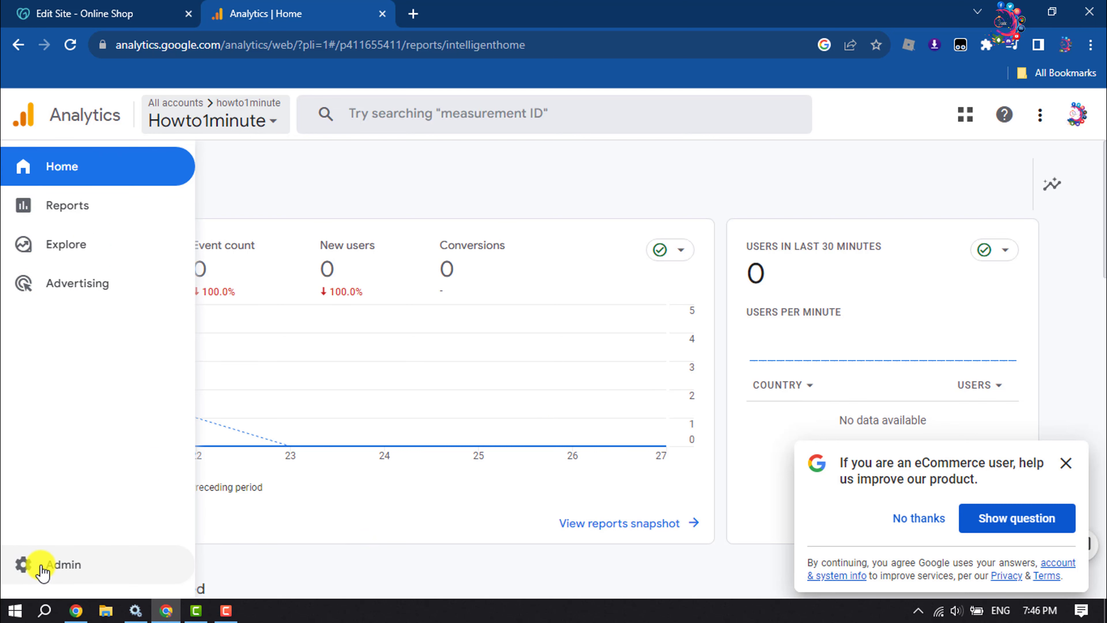
{"action": "left_click", "coordinate": [41, 570]}
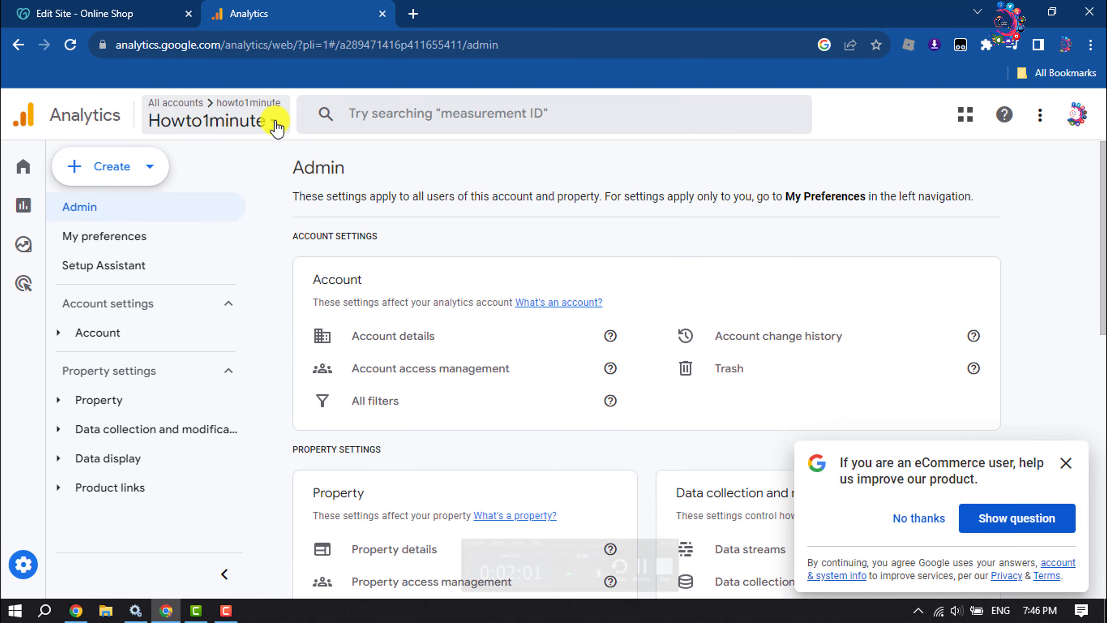
{"action": "left_click", "coordinate": [105, 174]}
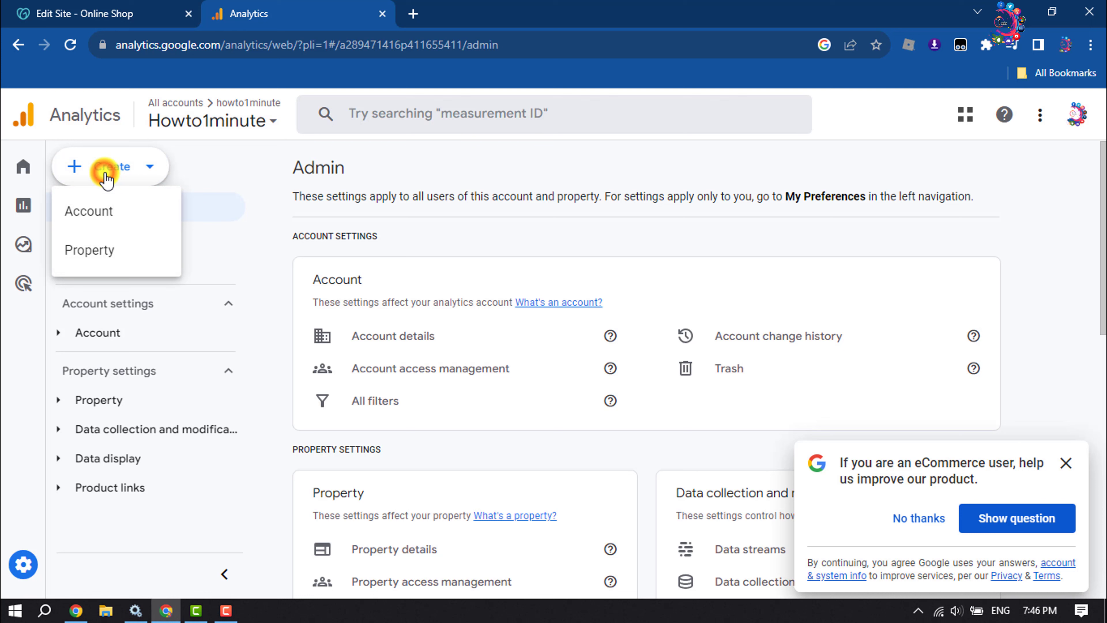
{"action": "left_click", "coordinate": [96, 262]}
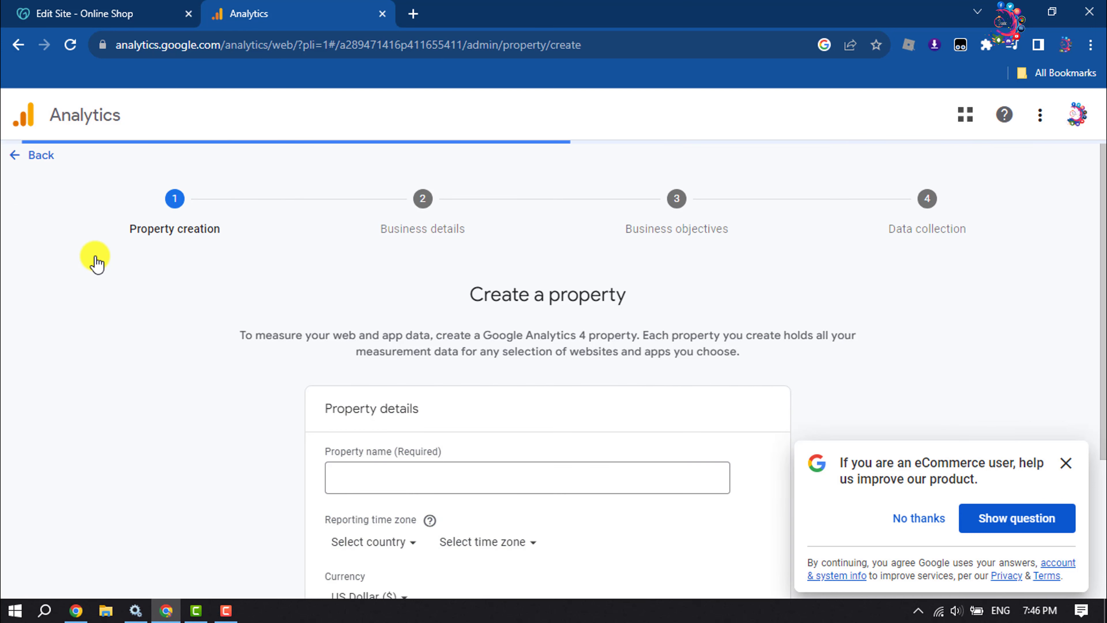
{"action": "scroll", "coordinate": [388, 302], "scroll_direction": "down", "scroll_amount": 4}
{"action": "left_click", "coordinate": [373, 277]}
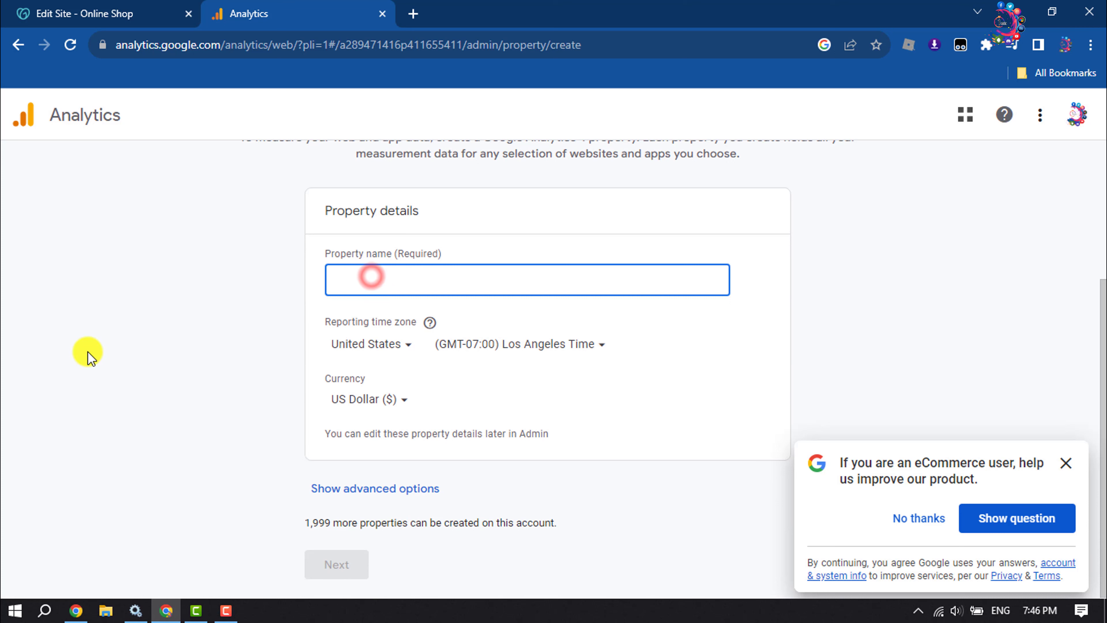
{"action": "type", "text": "test"}
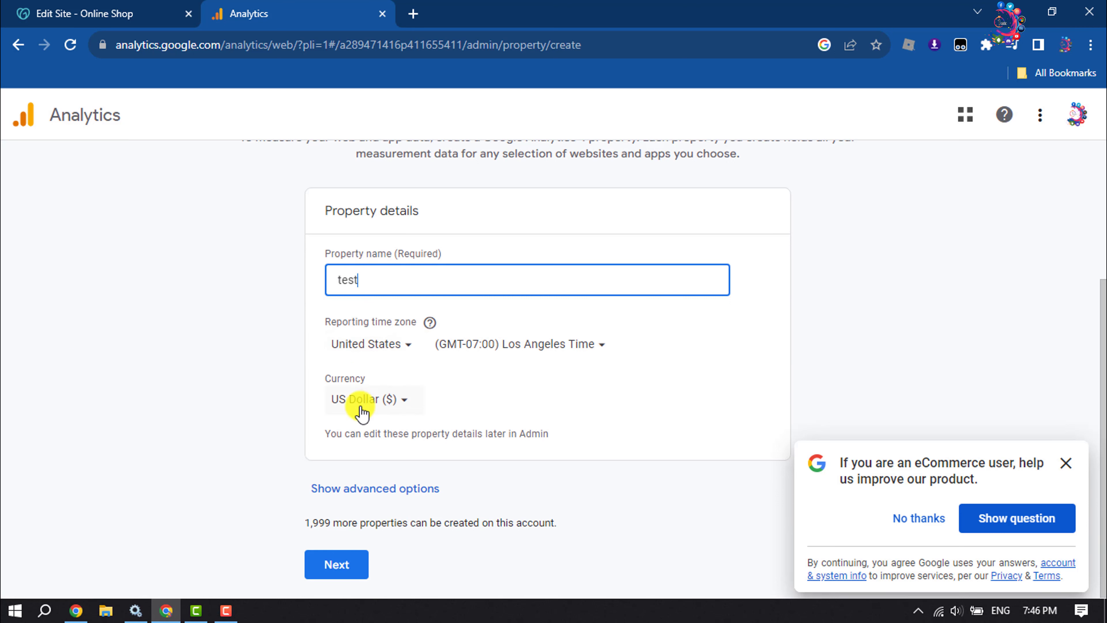
{"action": "left_click", "coordinate": [344, 569]}
- Set Arts & Entertainment industry, small business size (1-10 employees), Generate leads objective, and create the property
{"action": "left_click", "coordinate": [1066, 462]}
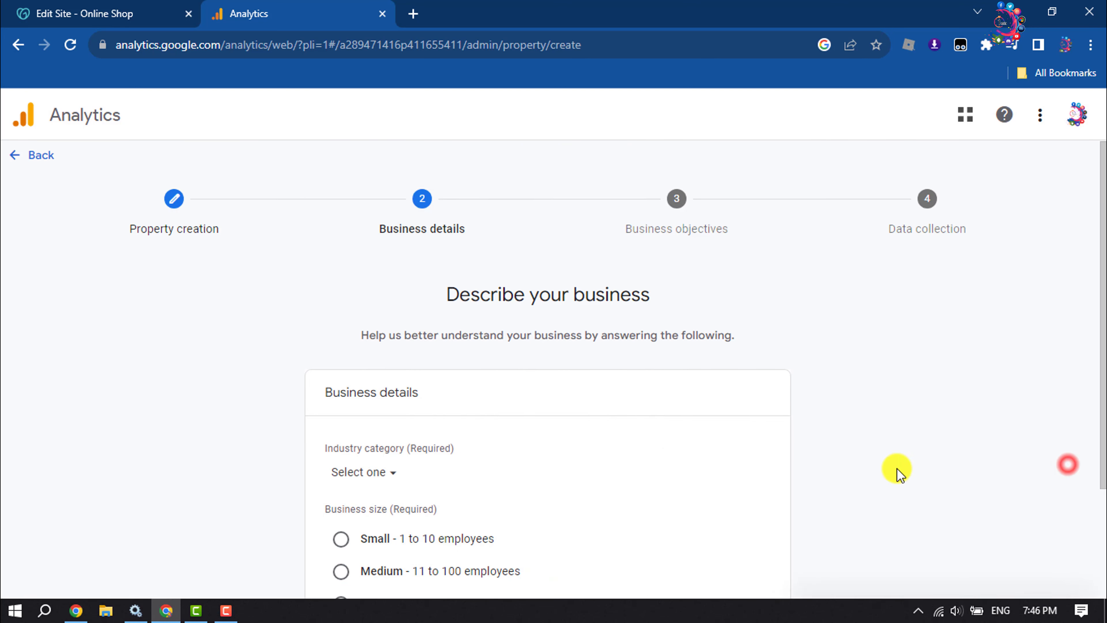
{"action": "scroll", "coordinate": [611, 437], "scroll_direction": "down", "scroll_amount": 3}
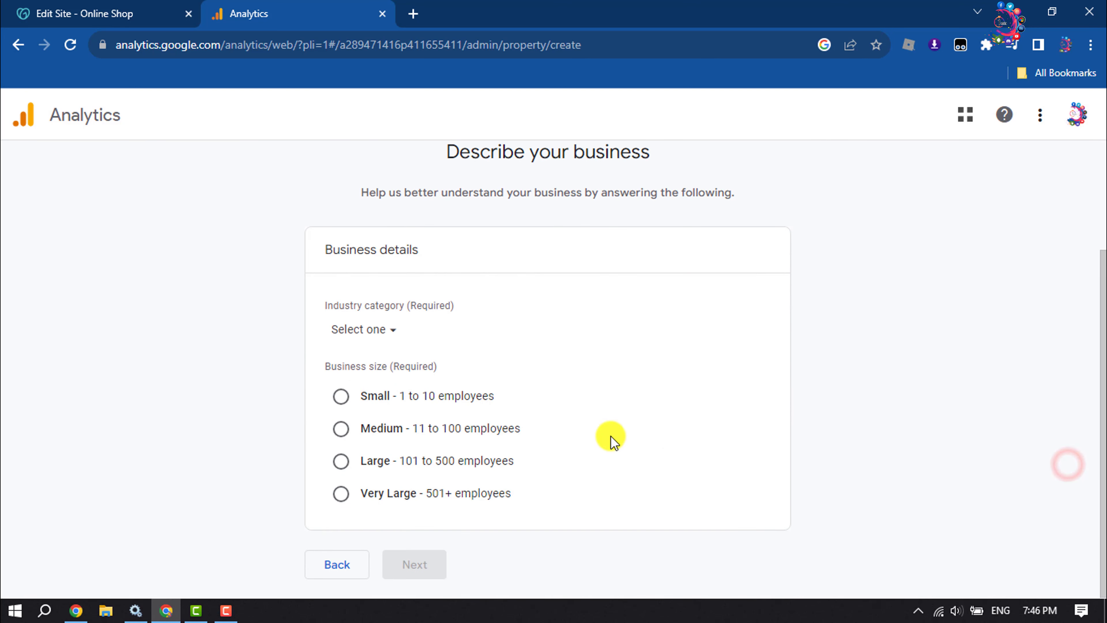
{"action": "left_click", "coordinate": [368, 332]}
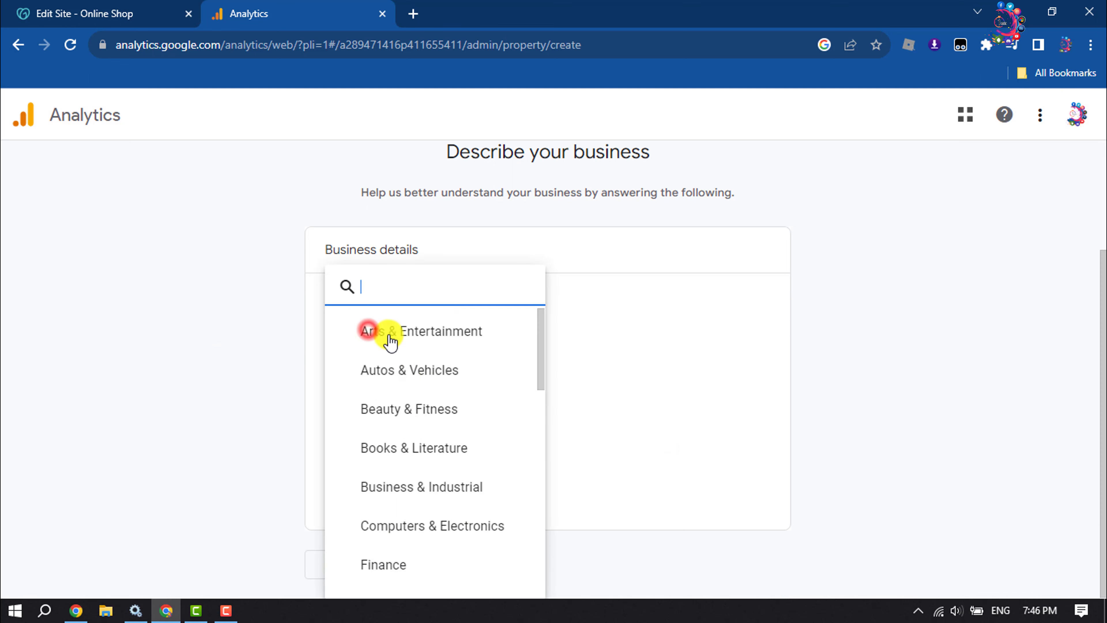
{"action": "left_click", "coordinate": [418, 347]}
{"action": "left_click", "coordinate": [341, 396]}
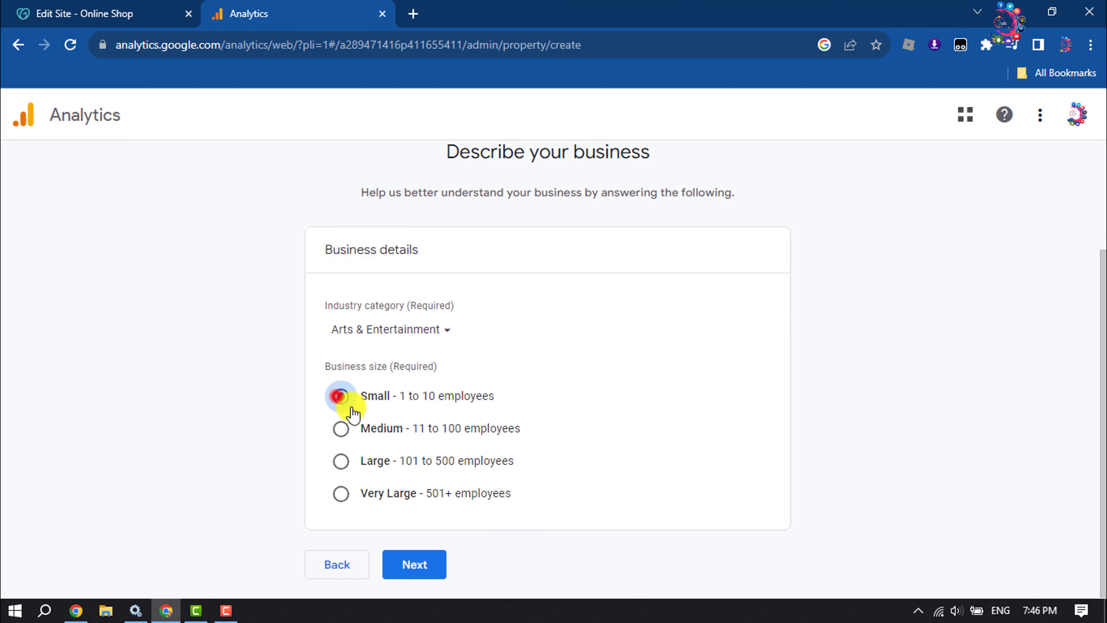
{"action": "left_click", "coordinate": [417, 564]}
{"action": "scroll", "coordinate": [429, 545], "scroll_direction": "down", "scroll_amount": 5}
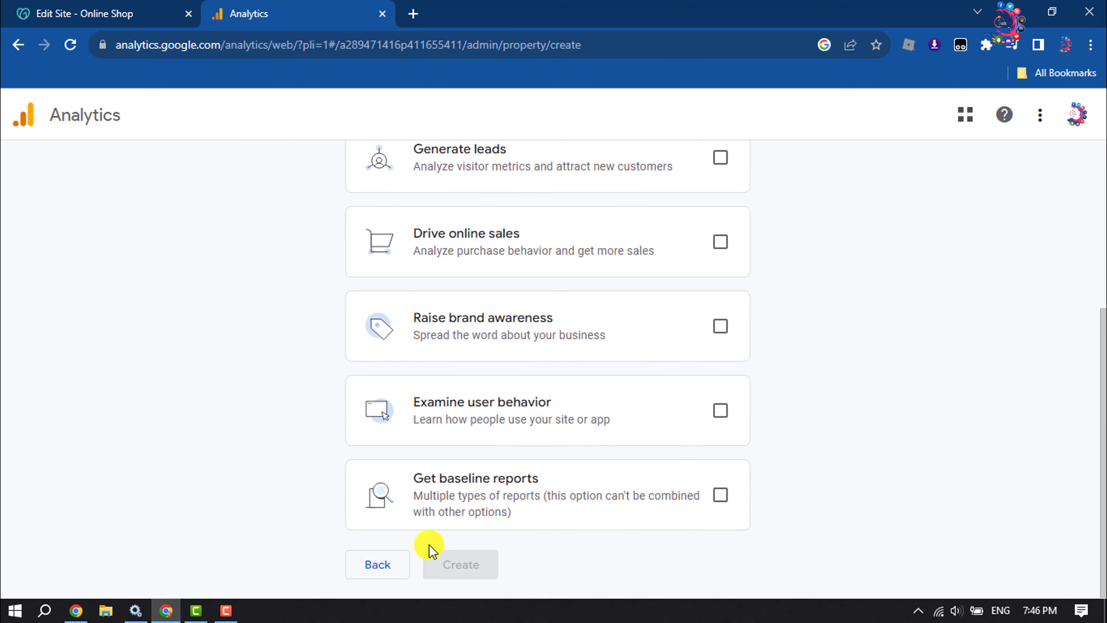
{"action": "left_click", "coordinate": [735, 162]}
{"action": "left_click", "coordinate": [479, 558]}
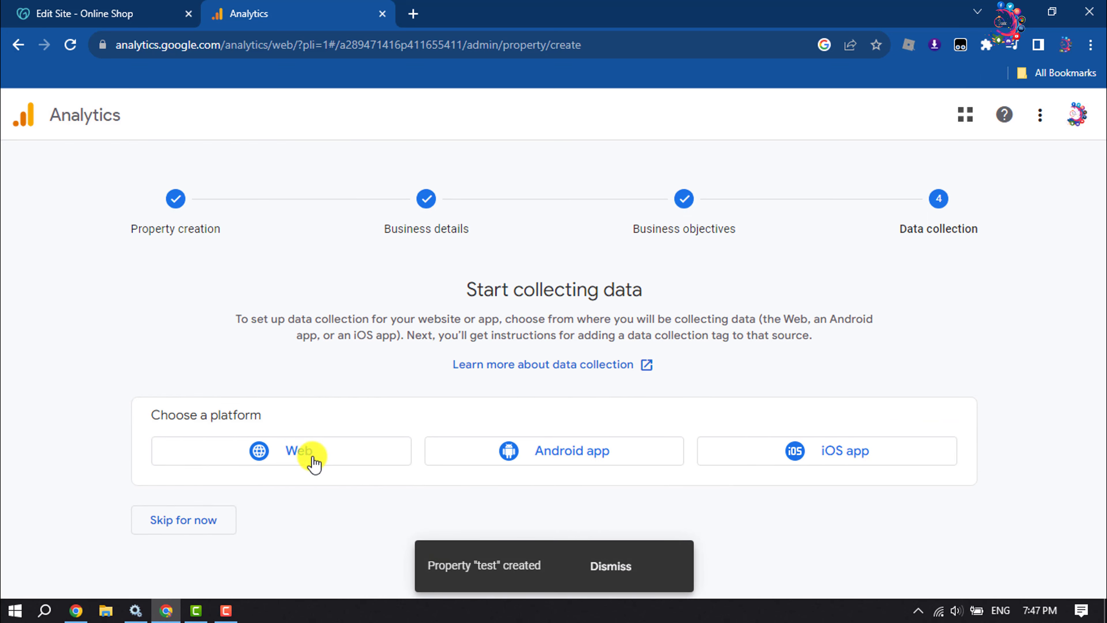
{"action": "left_click", "coordinate": [276, 453]}
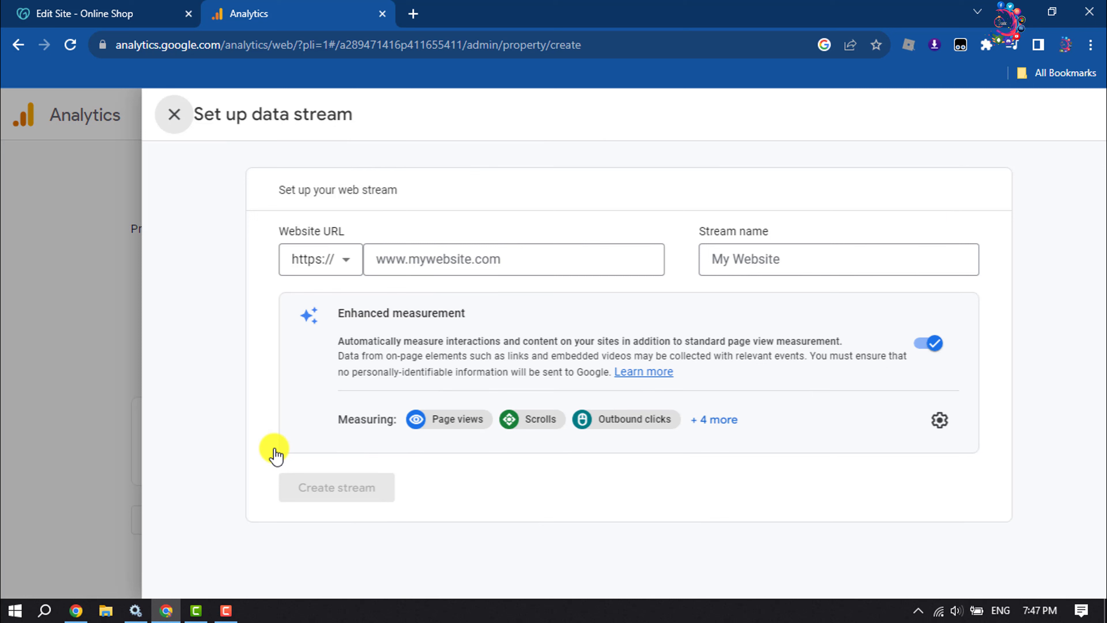
{"action": "left_click", "coordinate": [446, 255]}
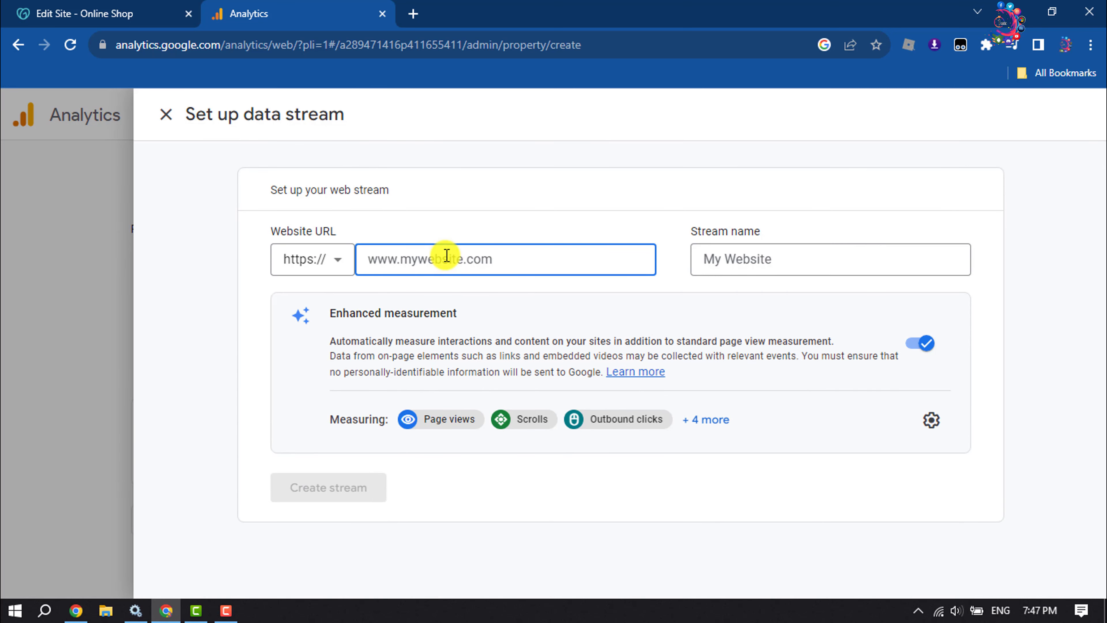
{"action": "left_click", "coordinate": [56, 14]}
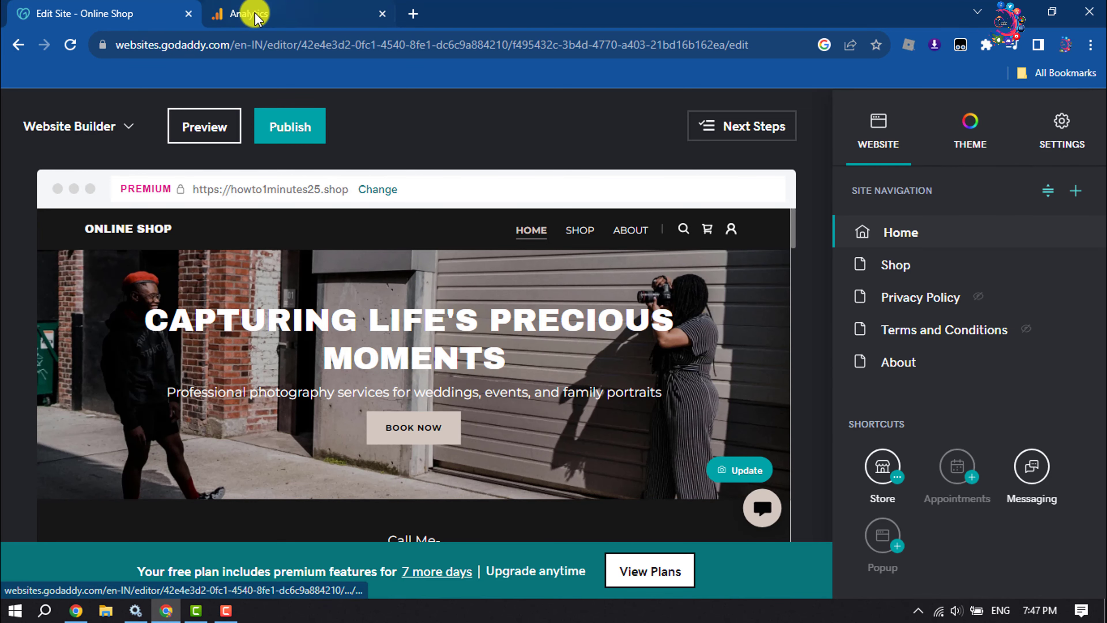
{"action": "left_click", "coordinate": [289, 11]}
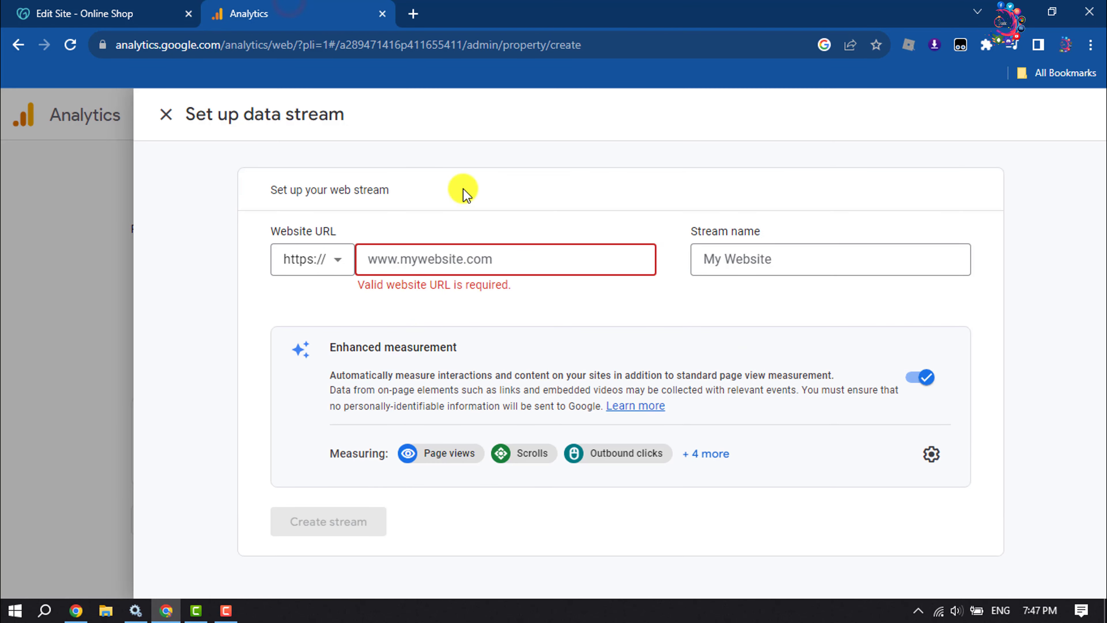
{"action": "type", "text": "www"}
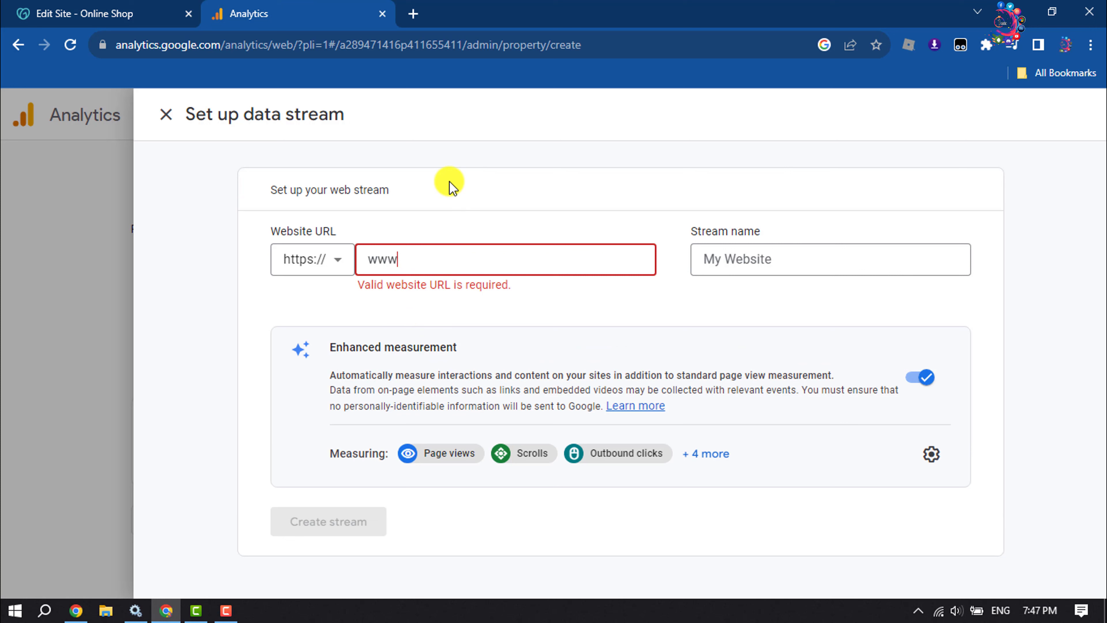
{"action": "type", "text": ".howto1min"}
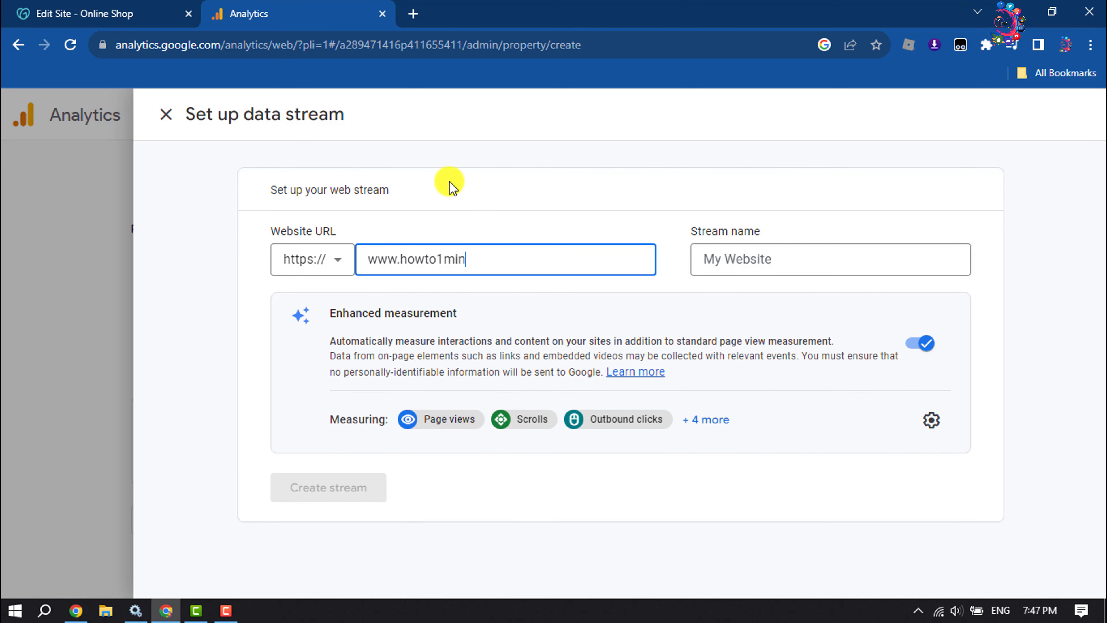
{"action": "type", "text": "ute25.shop"}
{"action": "left_click", "coordinate": [841, 258]}
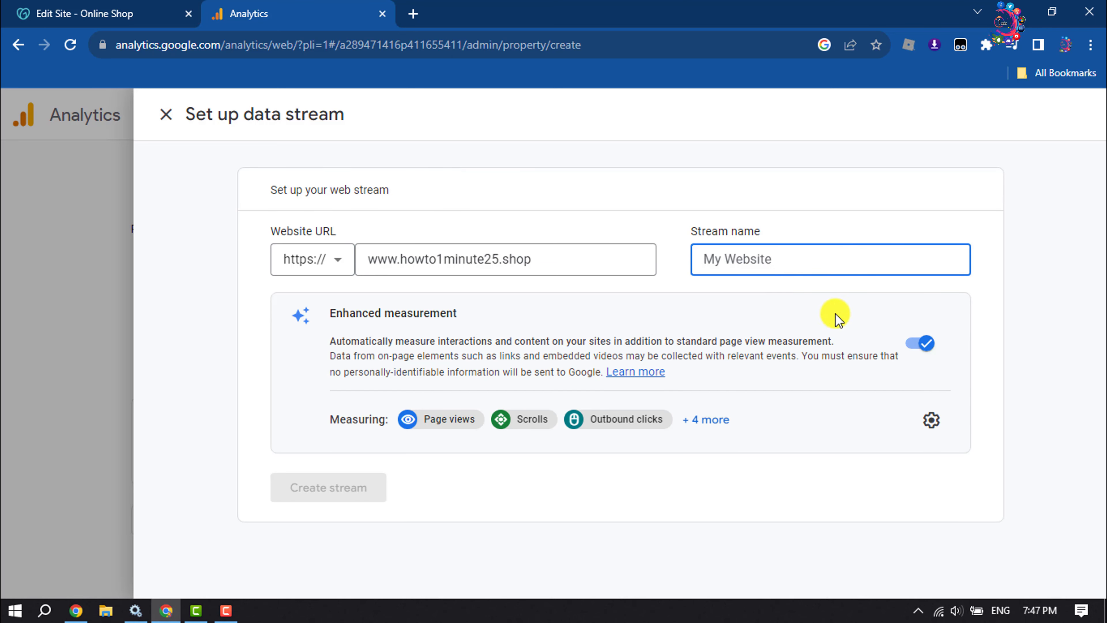
{"action": "left_click", "coordinate": [537, 338]}
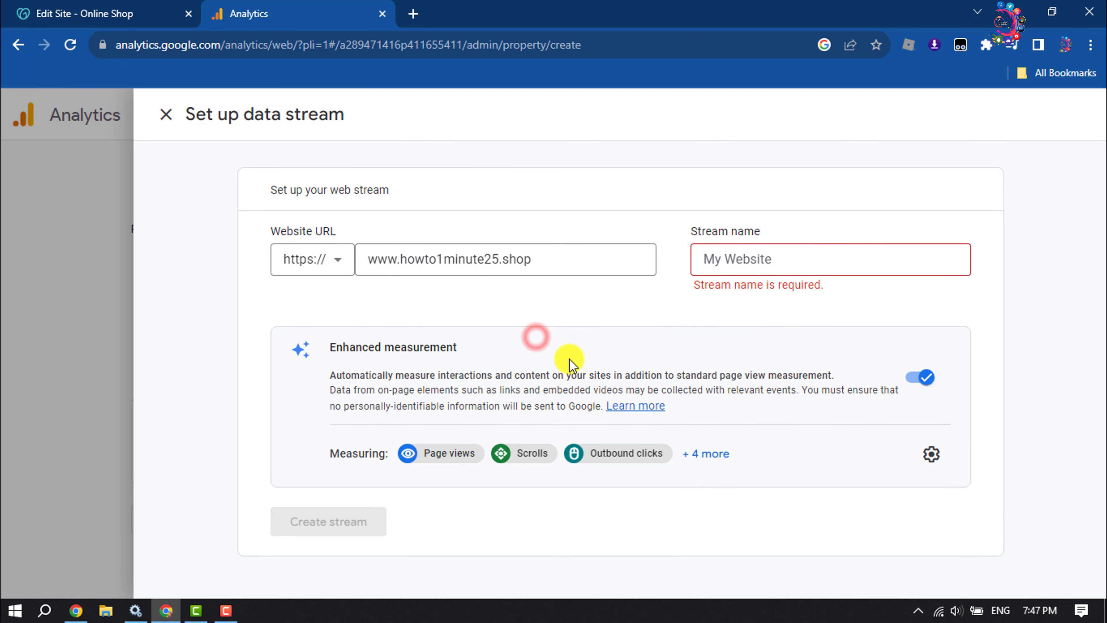
{"action": "left_click", "coordinate": [777, 269]}
{"action": "type", "text": "test"}
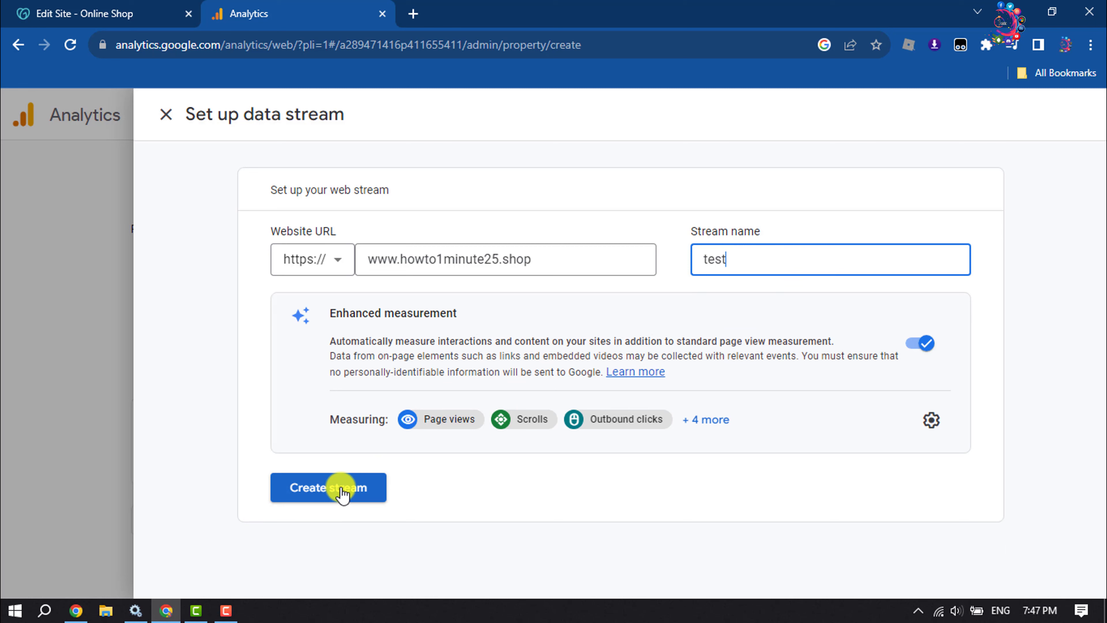
{"action": "left_click", "coordinate": [322, 258]}
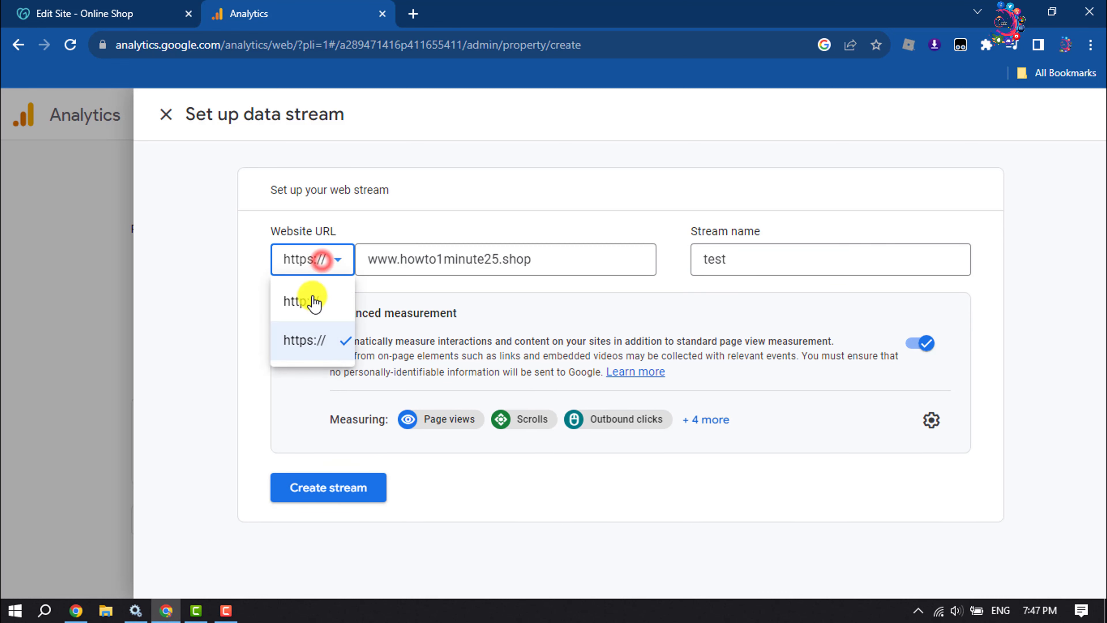
{"action": "left_click", "coordinate": [312, 301]}
- Create the web stream, copy its Measurement ID, and return to the GoDaddy site editor
{"action": "left_click", "coordinate": [327, 485]}
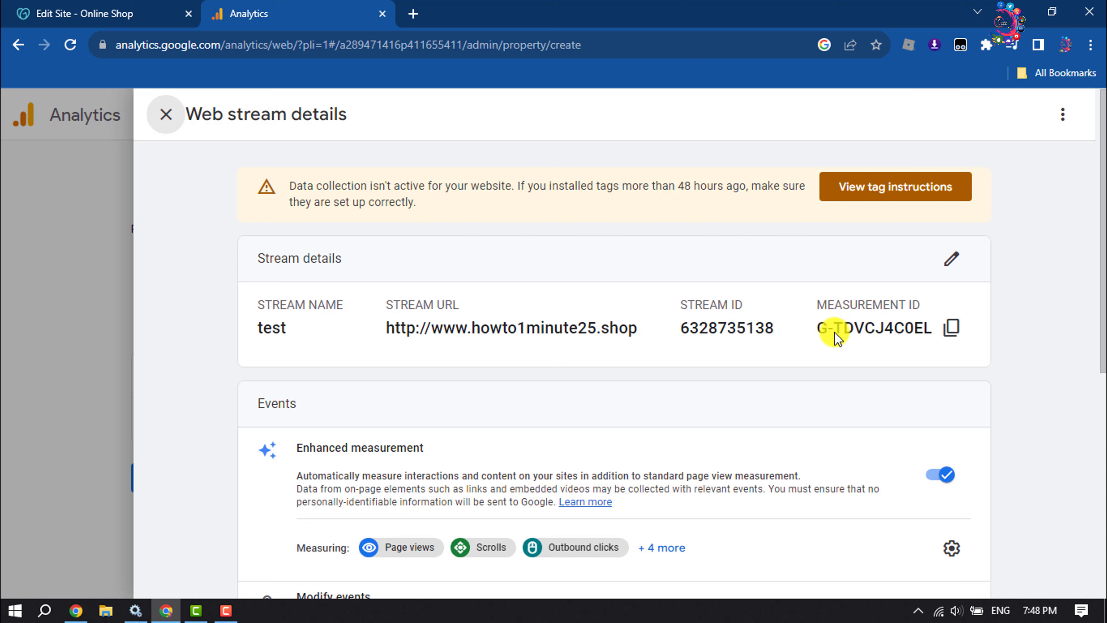
{"action": "left_click", "coordinate": [953, 331]}
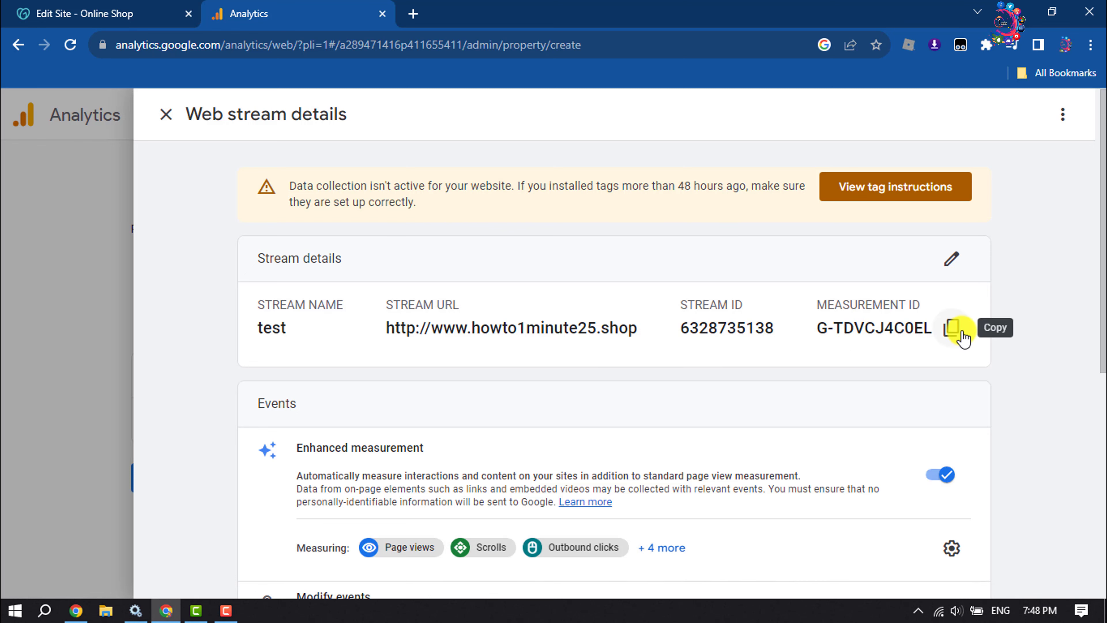
{"action": "left_click", "coordinate": [954, 332]}
- Paste the copied Measurement ID into Settings > Google Analytics and confirm with Done
{"action": "key", "text": "ctrl+shift+Tab"}
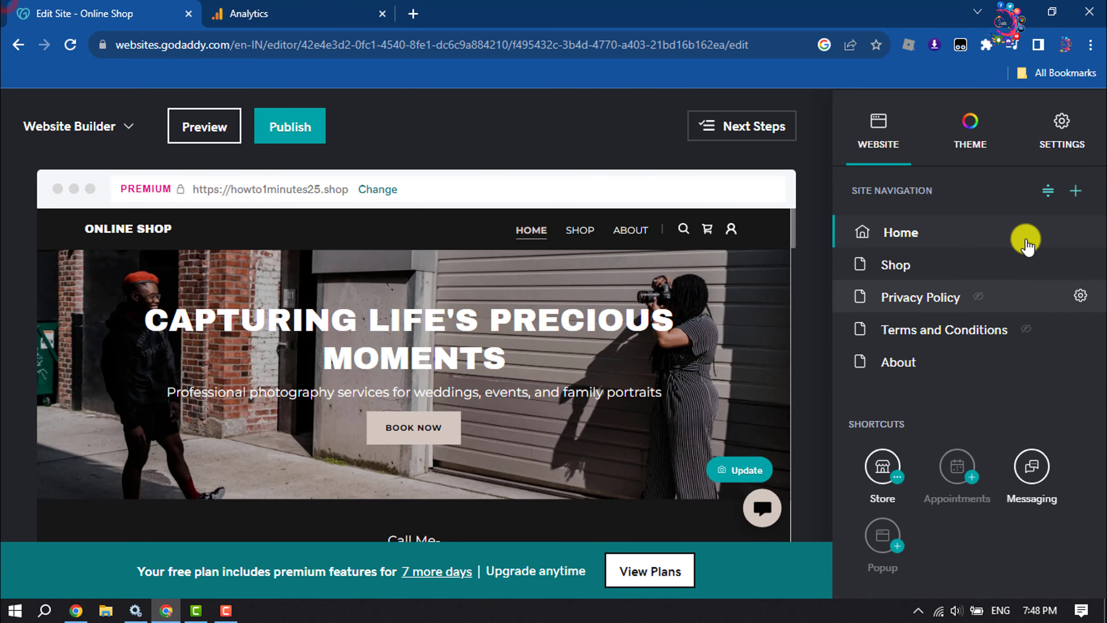
{"action": "left_click", "coordinate": [1071, 145]}
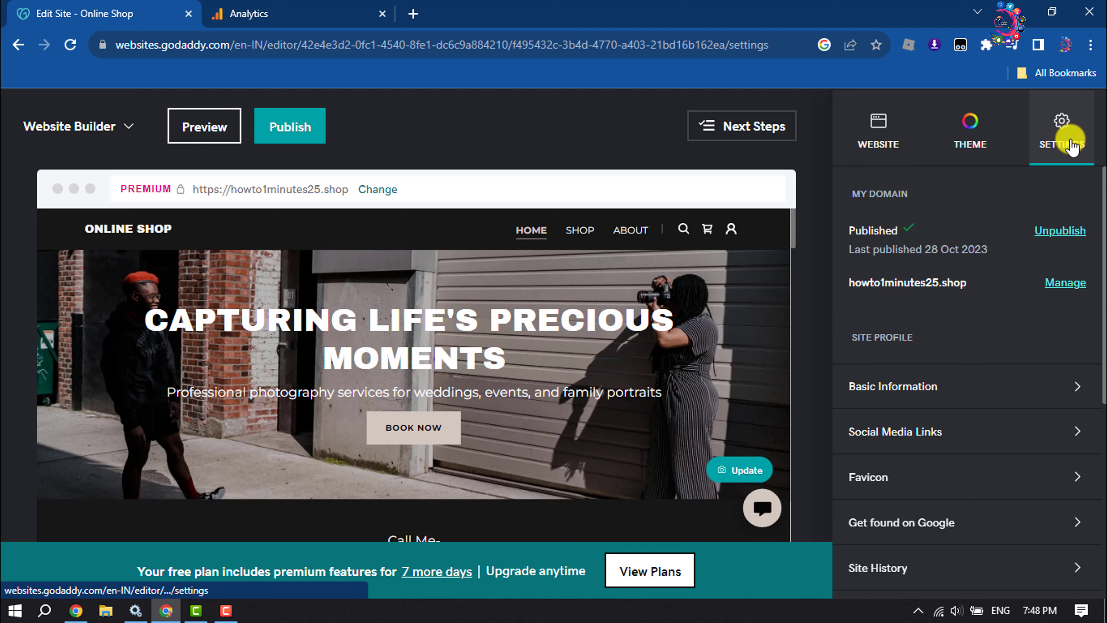
{"action": "scroll", "coordinate": [1046, 384], "scroll_direction": "down", "scroll_amount": 6}
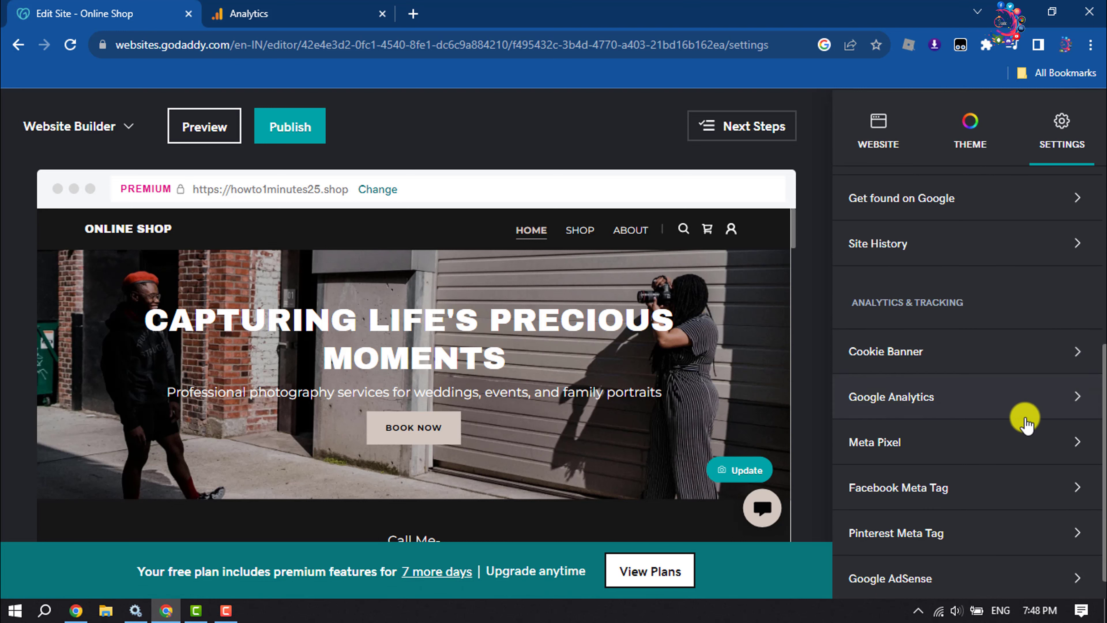
{"action": "left_click", "coordinate": [953, 407]}
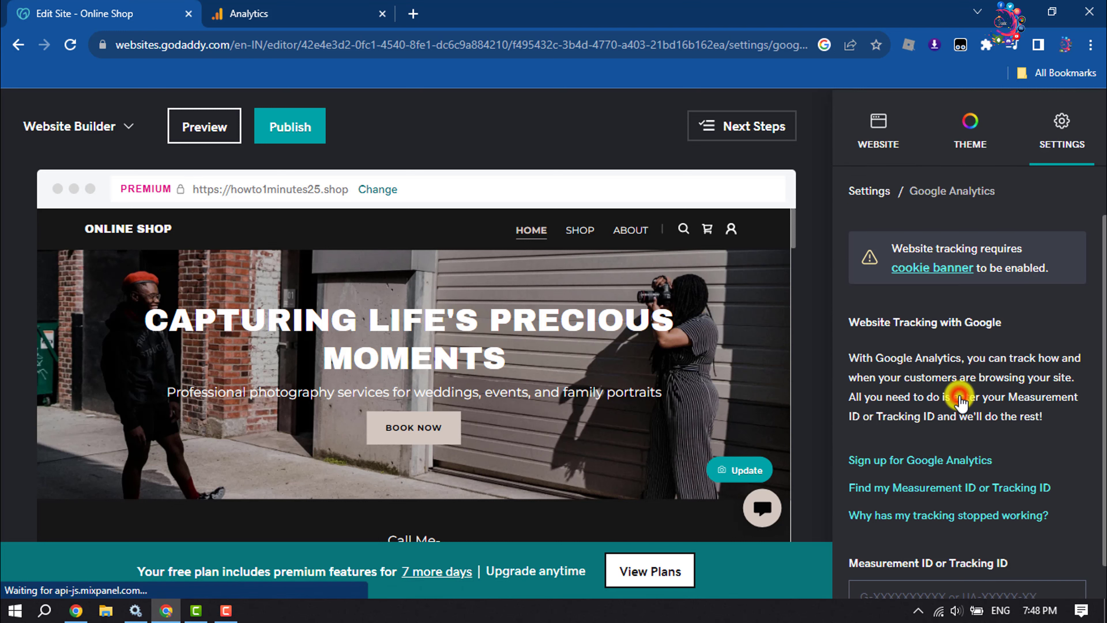
{"action": "scroll", "coordinate": [942, 541], "scroll_direction": "down", "scroll_amount": 1}
{"action": "left_click", "coordinate": [939, 556]}
{"action": "key", "text": "ctrl+v"}
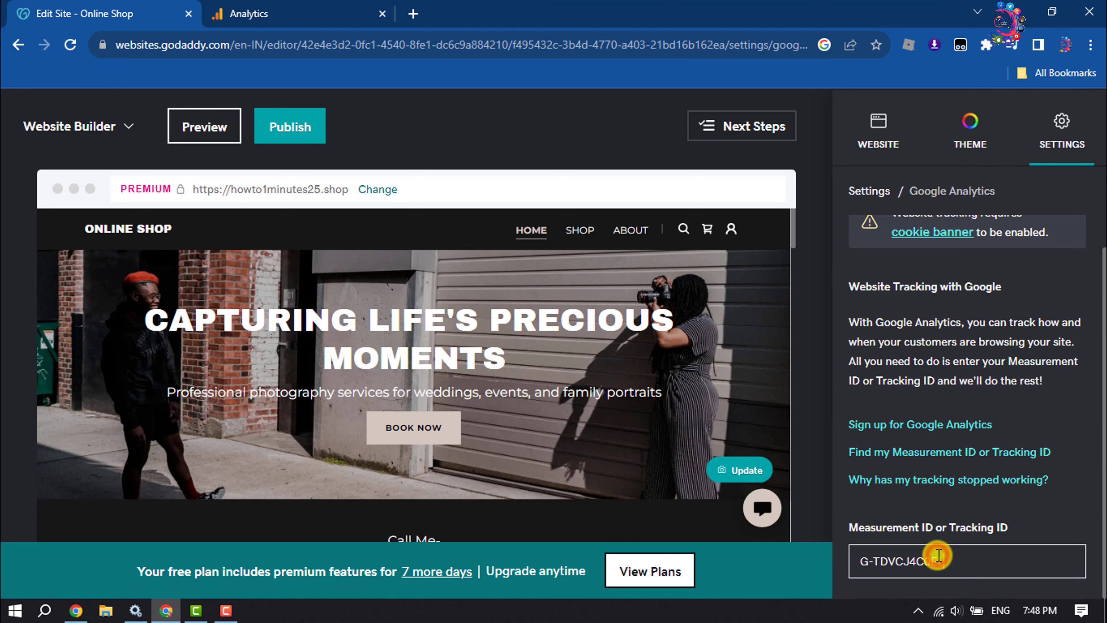
{"action": "scroll", "coordinate": [905, 229], "scroll_direction": "down", "scroll_amount": 2}
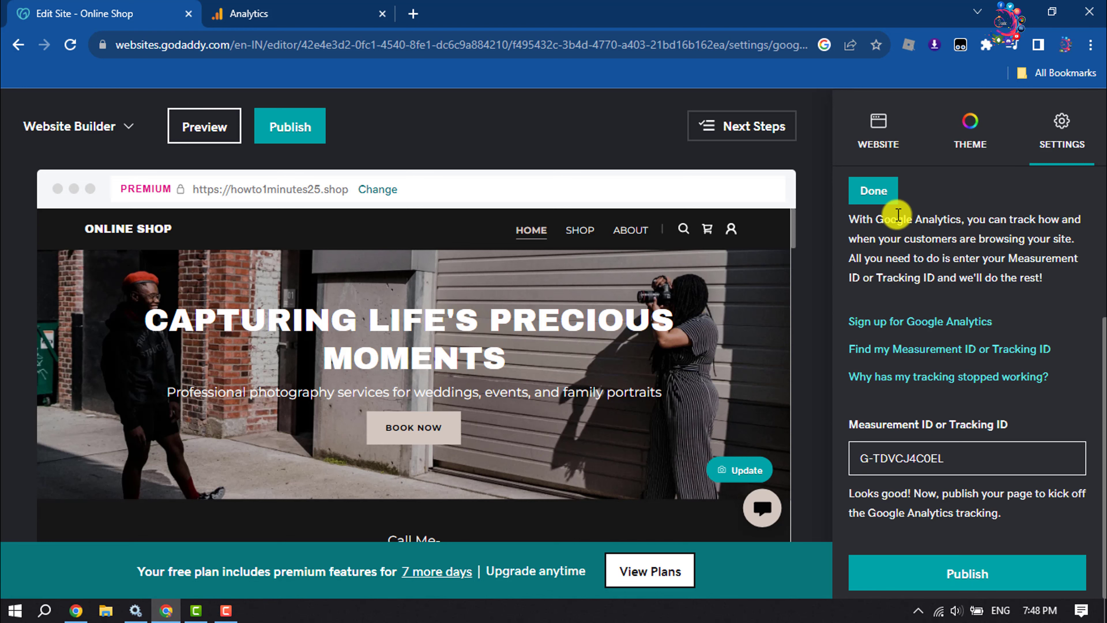
{"action": "left_click", "coordinate": [874, 190]}
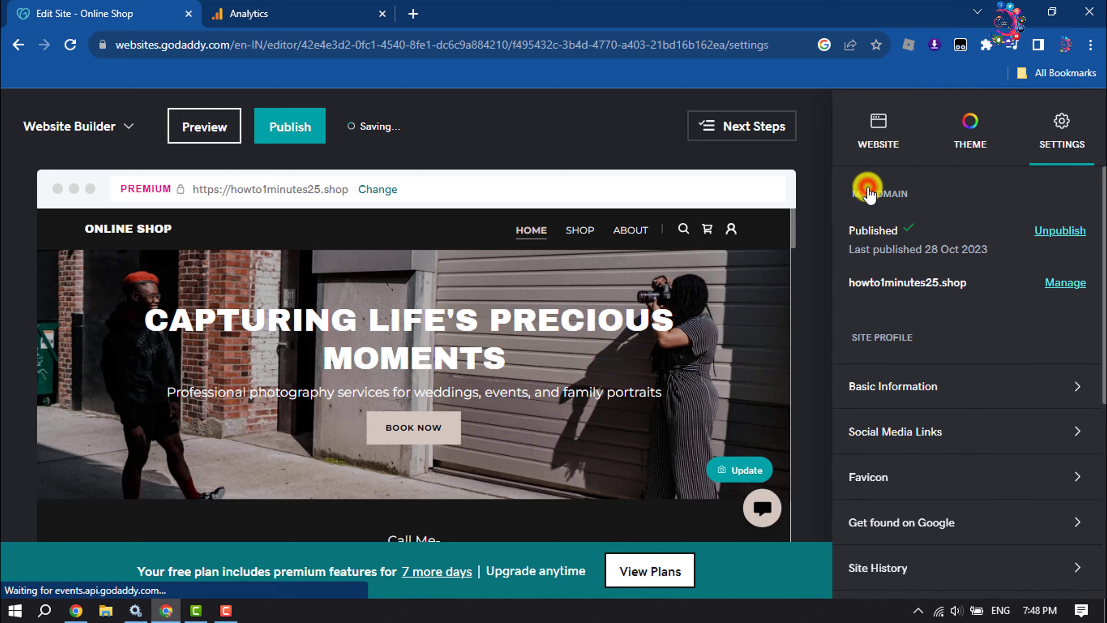
{"action": "scroll", "coordinate": [928, 262], "scroll_direction": "down", "scroll_amount": 4}
{"action": "scroll", "coordinate": [943, 280], "scroll_direction": "down", "scroll_amount": 3}
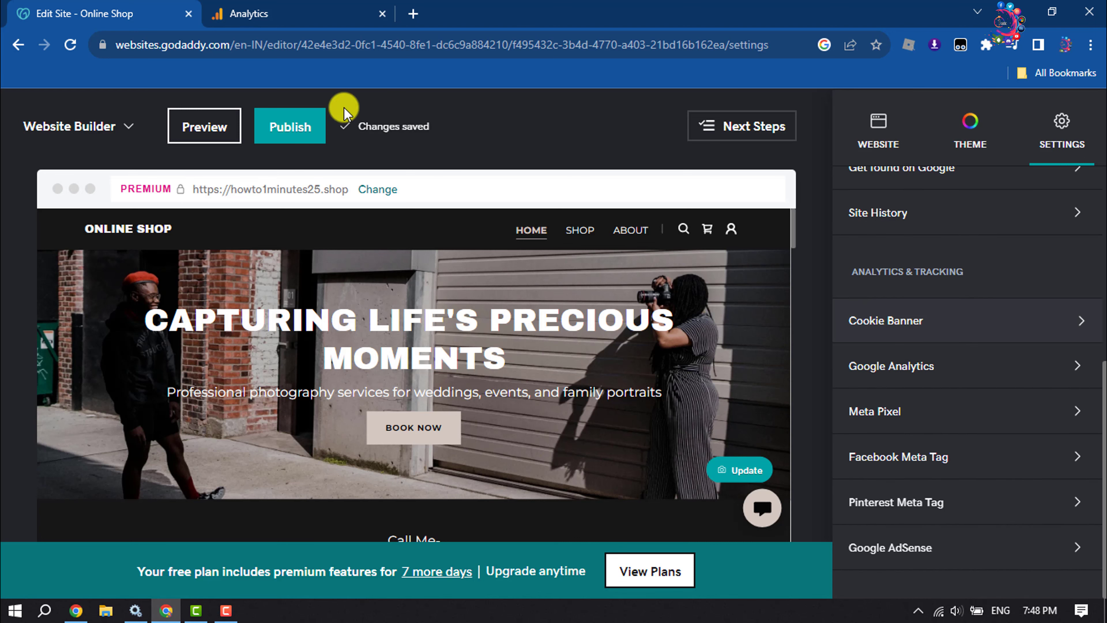
- Publish again and confirm Save & Publish to the howto1minutes25.shop domain
{"action": "left_click", "coordinate": [291, 131]}
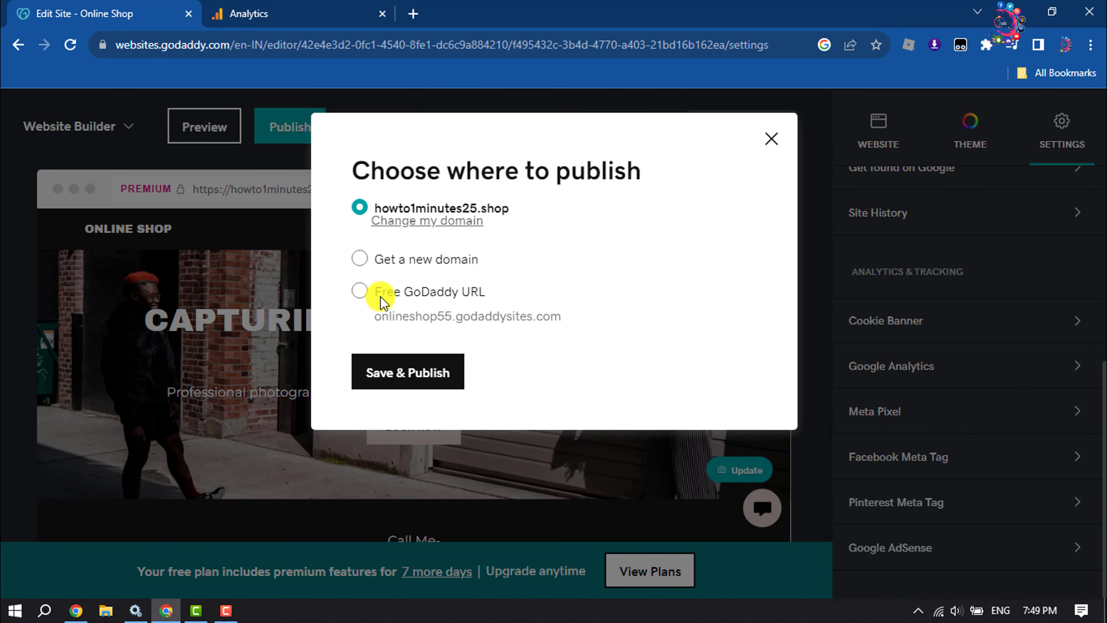
{"action": "left_click", "coordinate": [396, 374]}
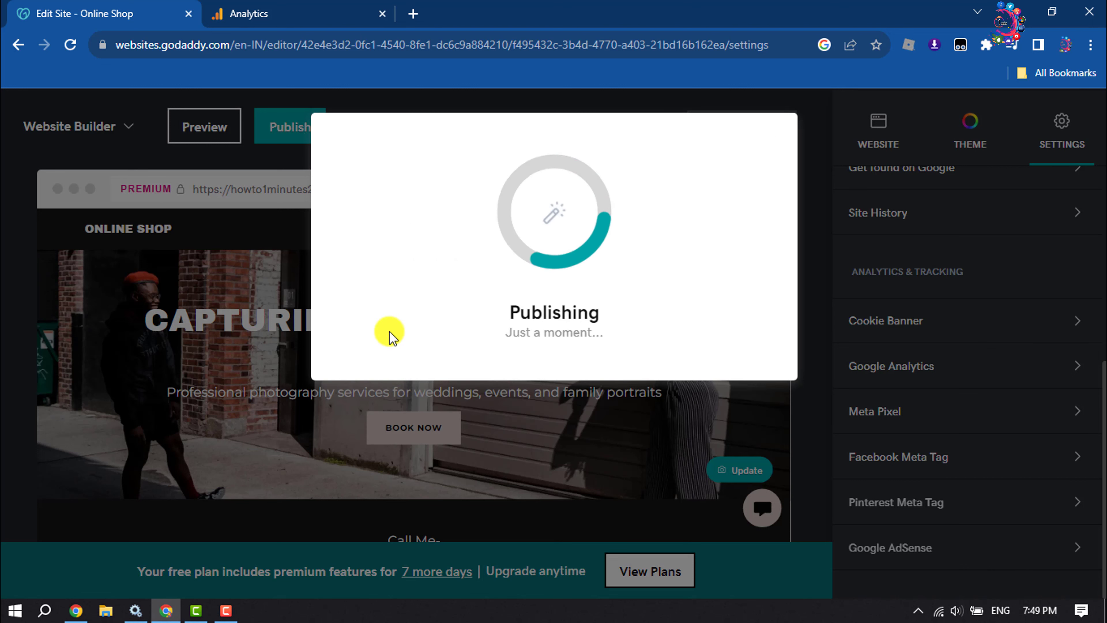